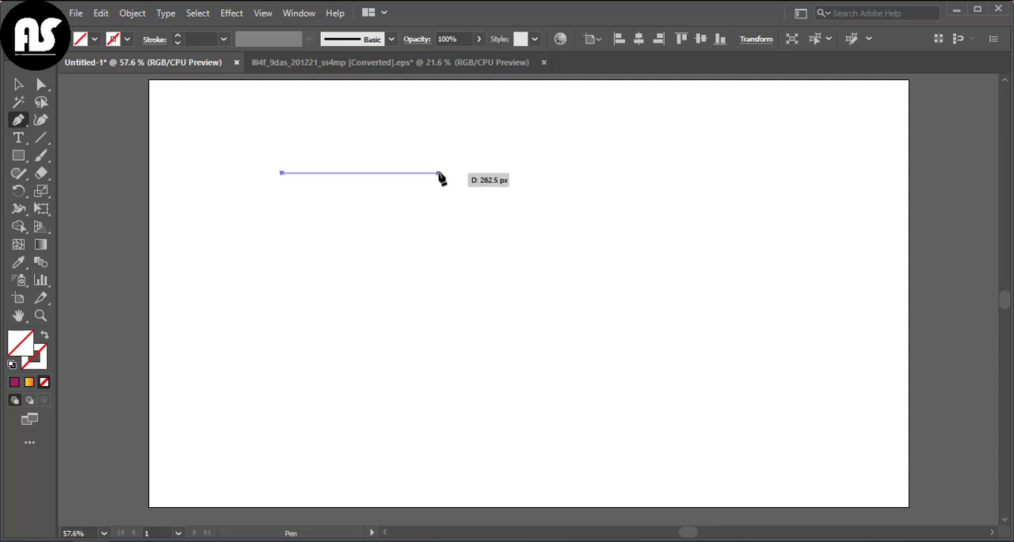
- Draw a half-bowl profile with a horizontal upper edge about 345 px long, and curve its slanted lower edge outward
click(487, 173)
click(283, 290)
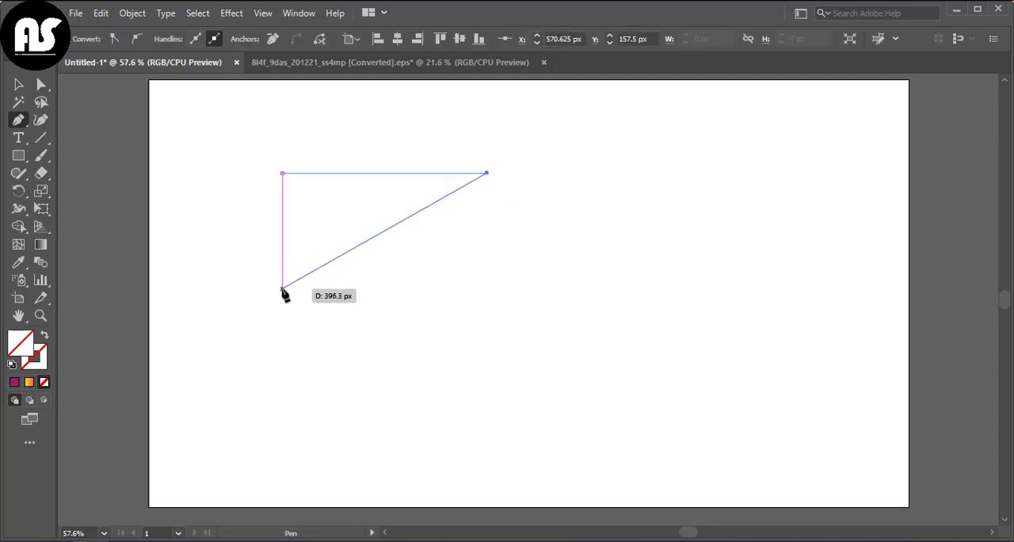
key(v)
drag(18, 120, 49, 166)
drag(283, 289, 132, 293)
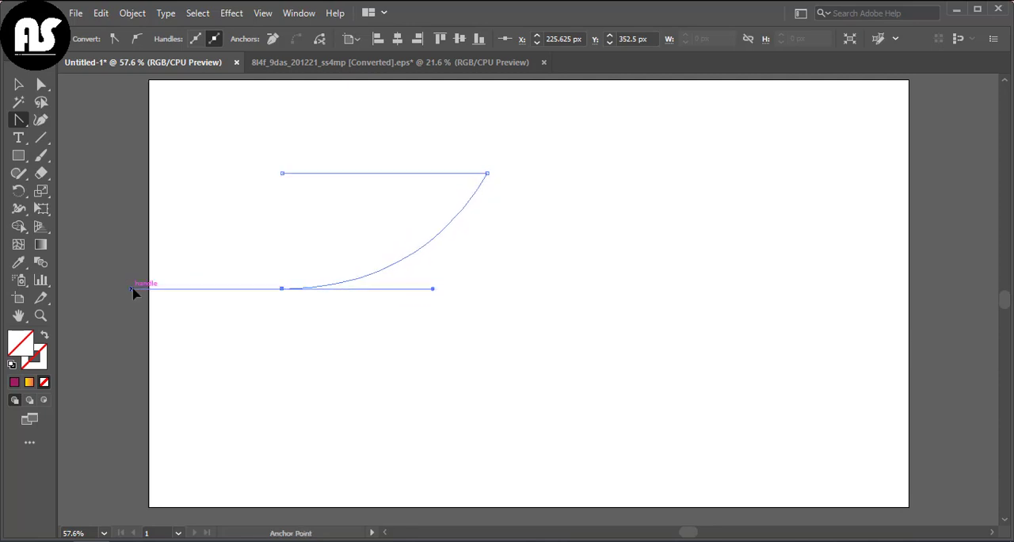
- Fill the half-bowl profile with the dark magenta swatch and deselect it
click(19, 85)
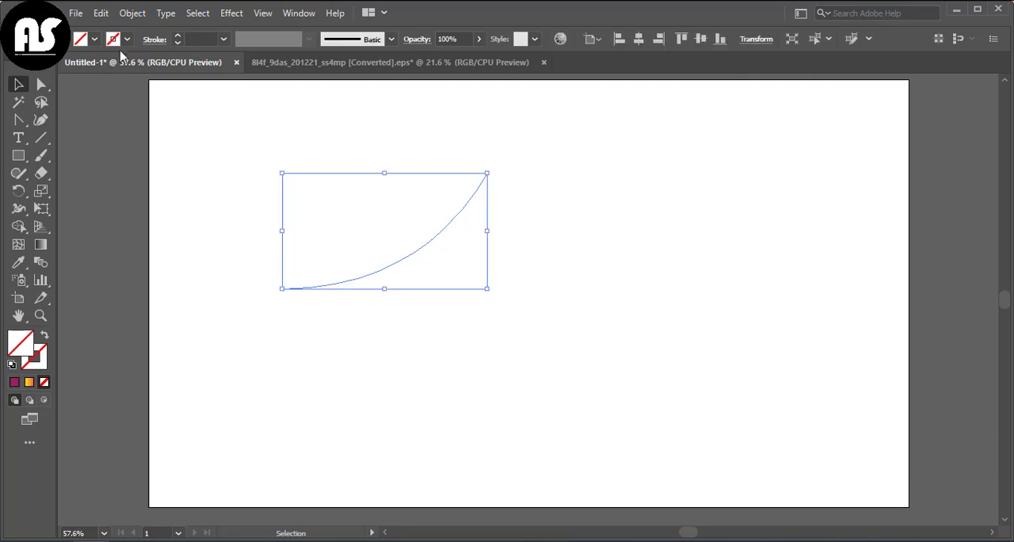
click(94, 39)
click(21, 86)
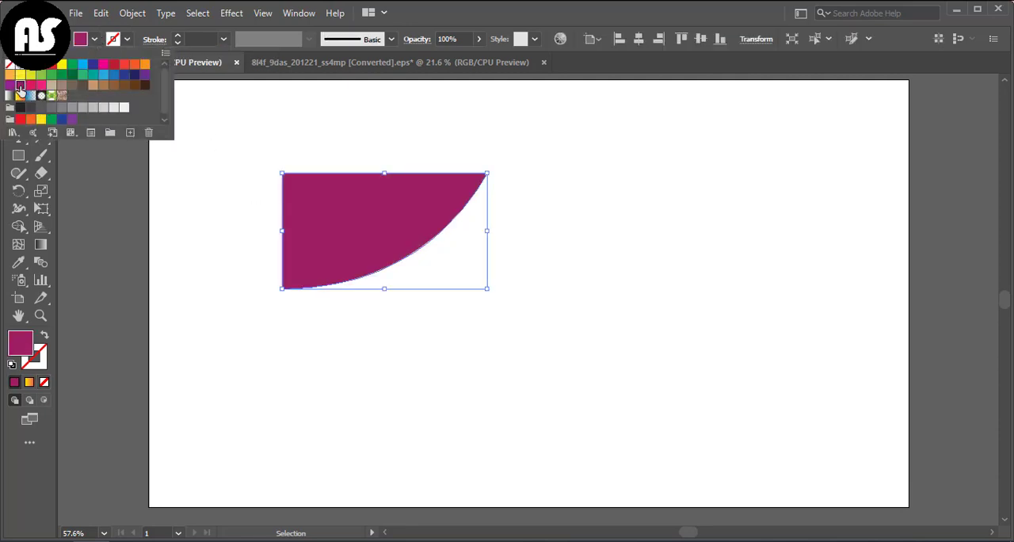
click(222, 261)
click(217, 247)
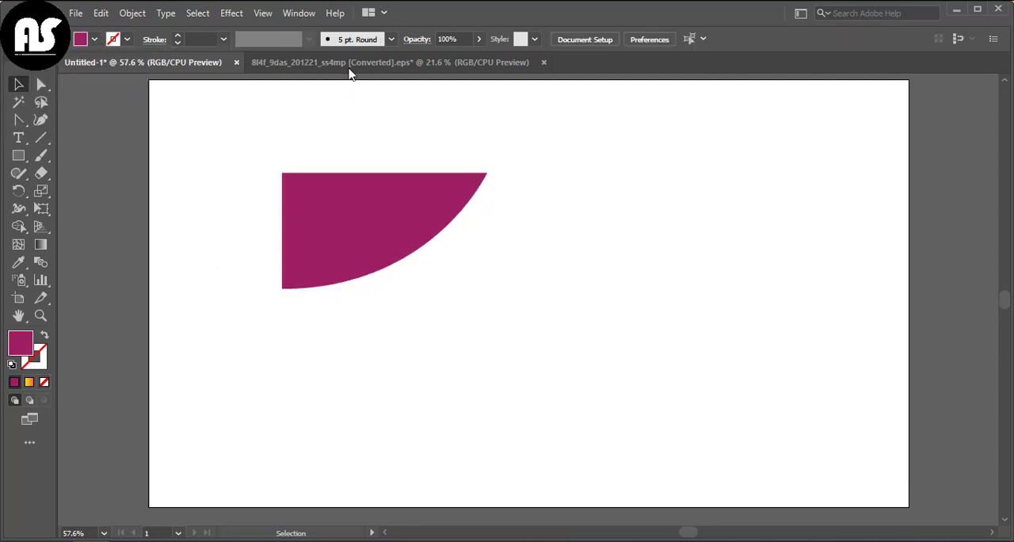
- Place the Red Rose symbol below the profile and repeat it into an evenly spaced row of five roses
click(299, 12)
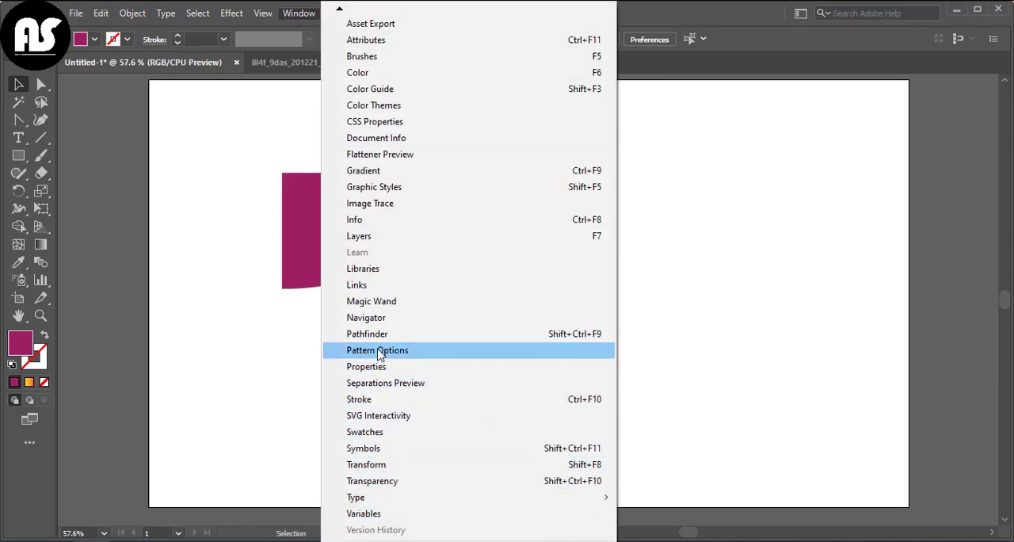
click(378, 449)
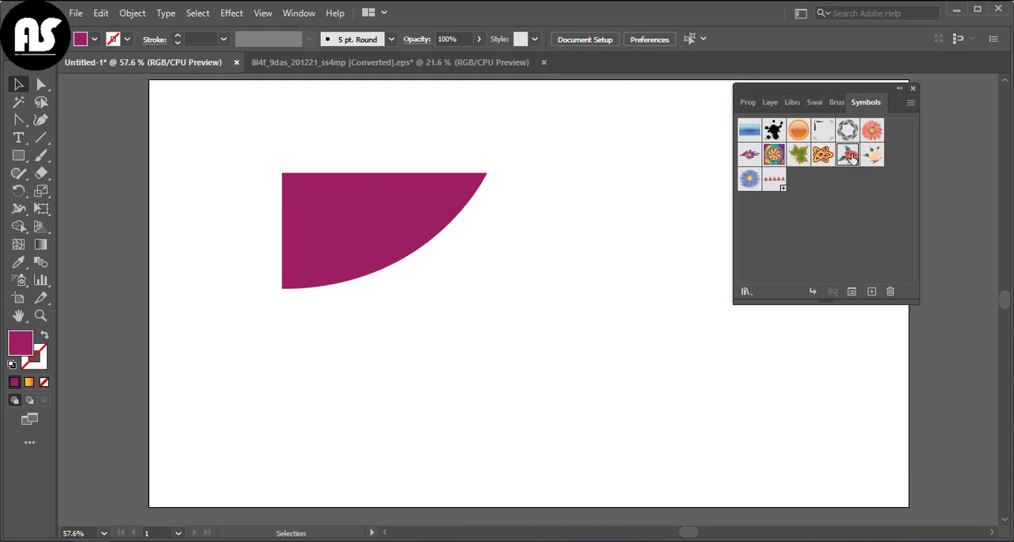
drag(528, 316, 380, 363)
key(ctrl+d)
key(ctrl+d)
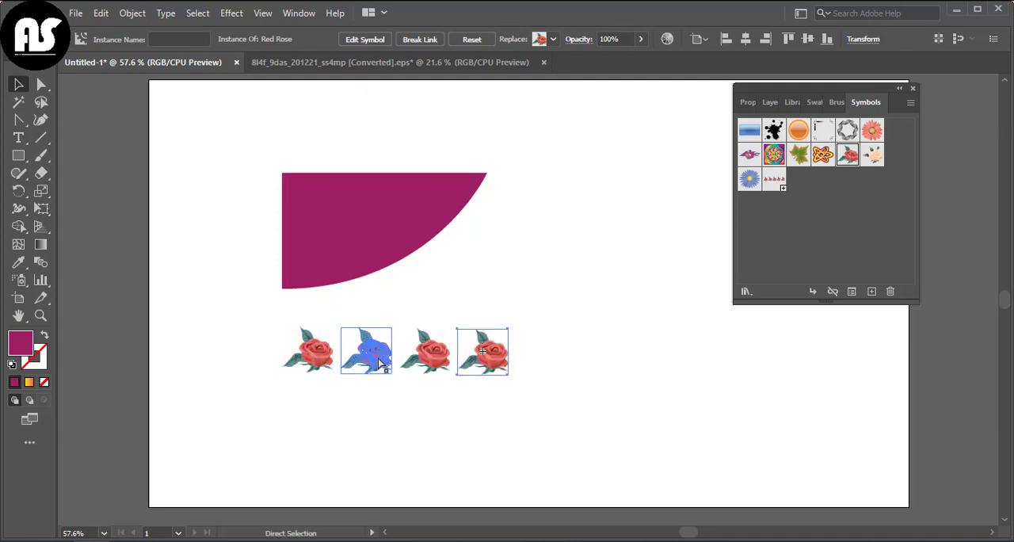
key(ctrl+d)
click(362, 409)
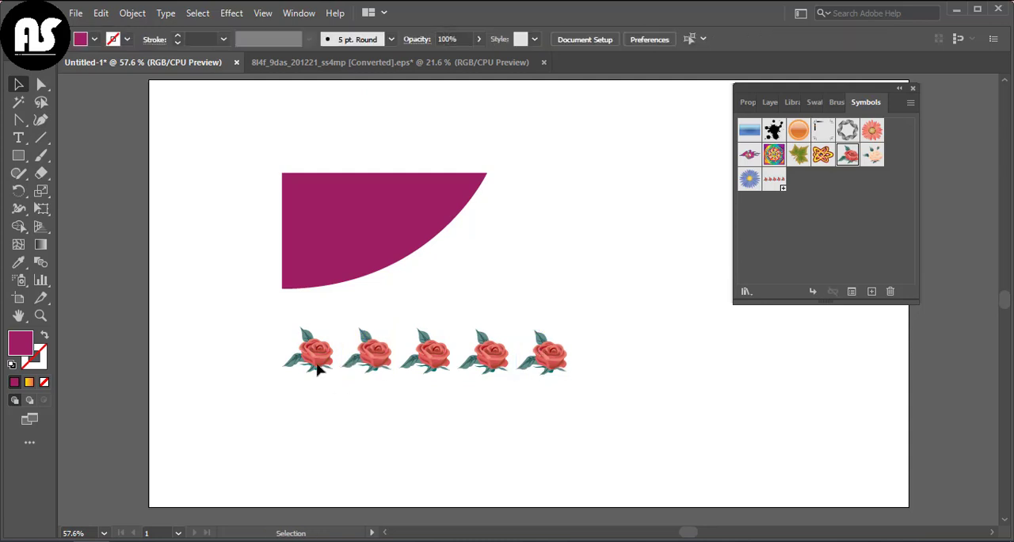
- Save the row of five roses as a new symbol named "bowl" and delete the row from the artboard
drag(273, 321, 565, 423)
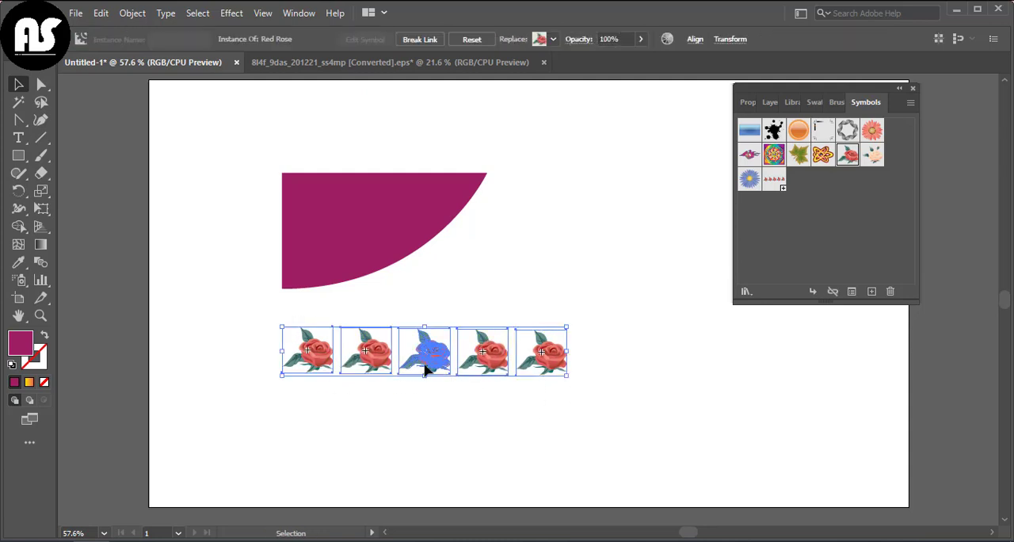
drag(426, 353, 872, 294)
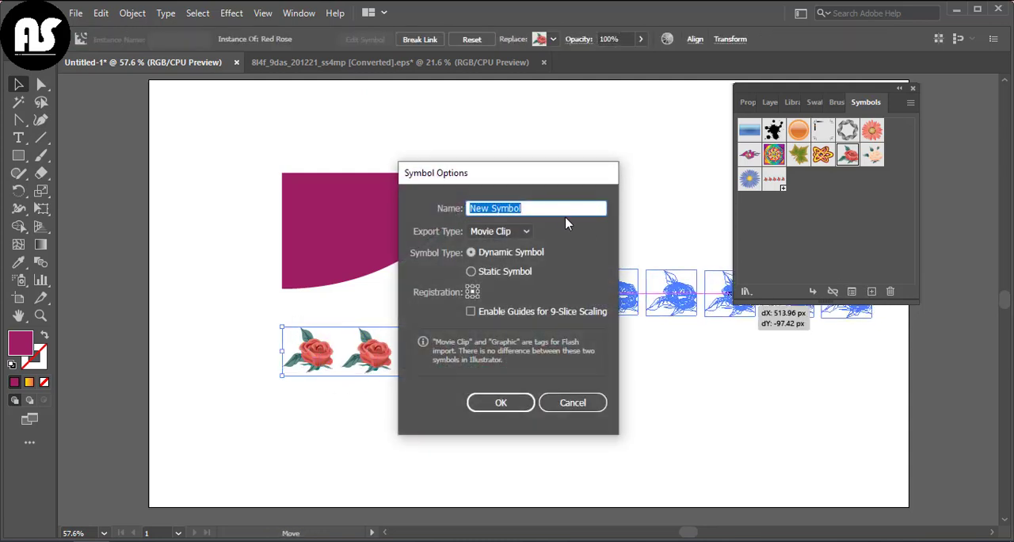
key(BackSpace)
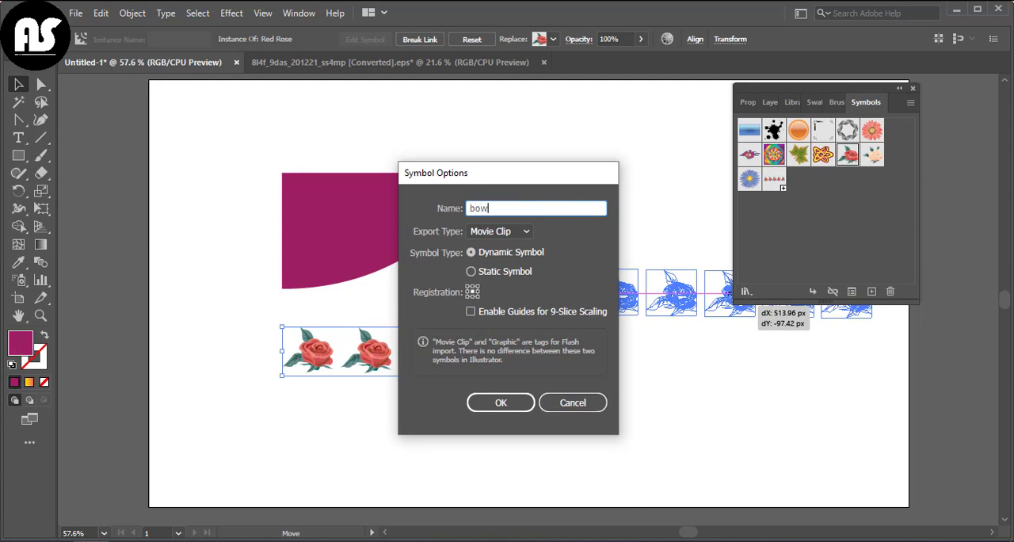
click(501, 404)
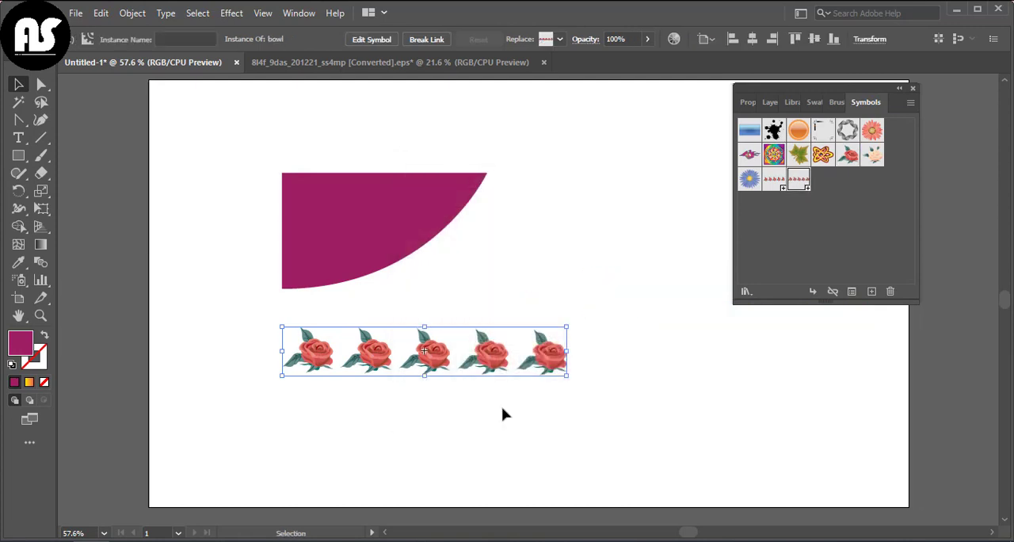
key(Delete)
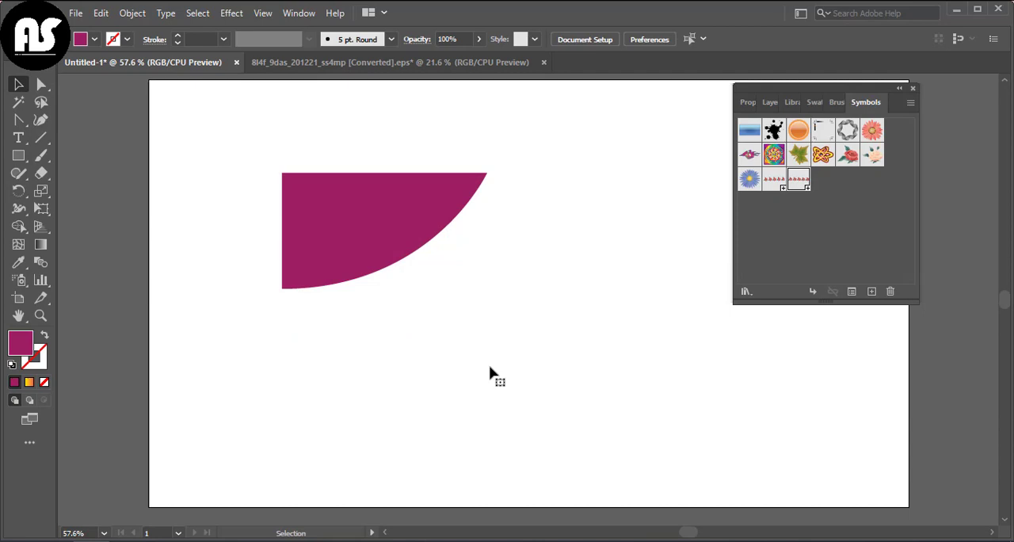
- Apply a 360° 3D Revolve from the left edge to the magenta profile, with the light centred on the shading sphere
click(366, 210)
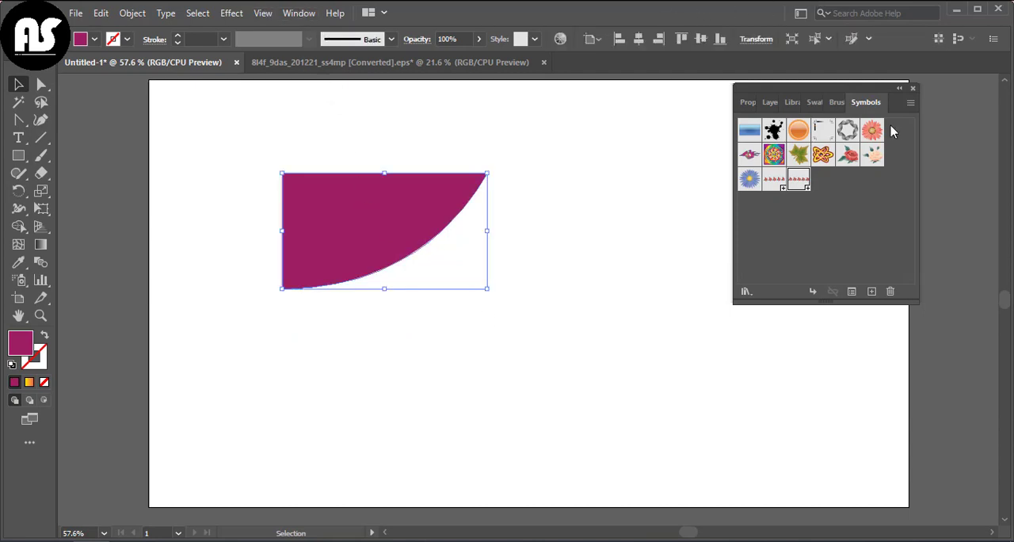
drag(797, 89, 885, 79)
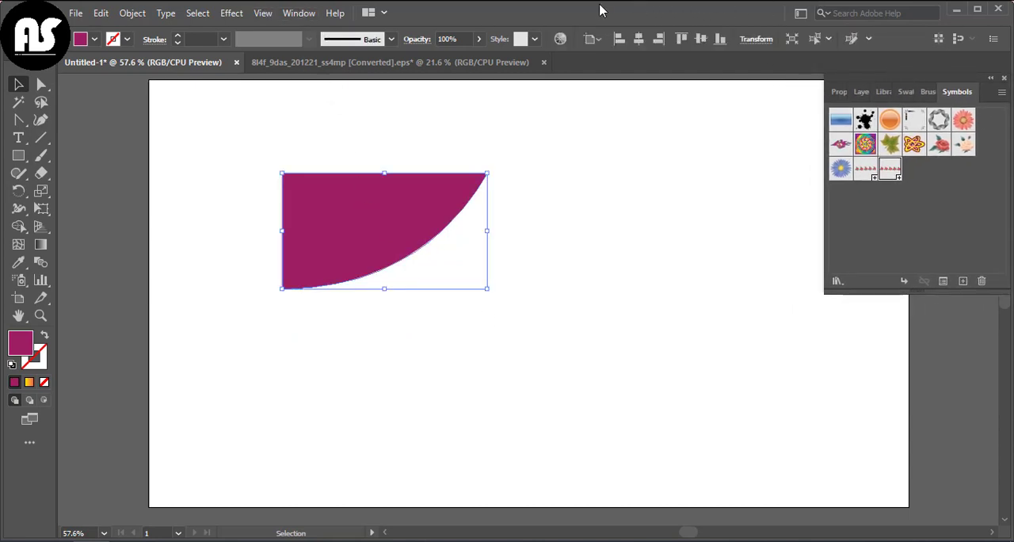
click(236, 18)
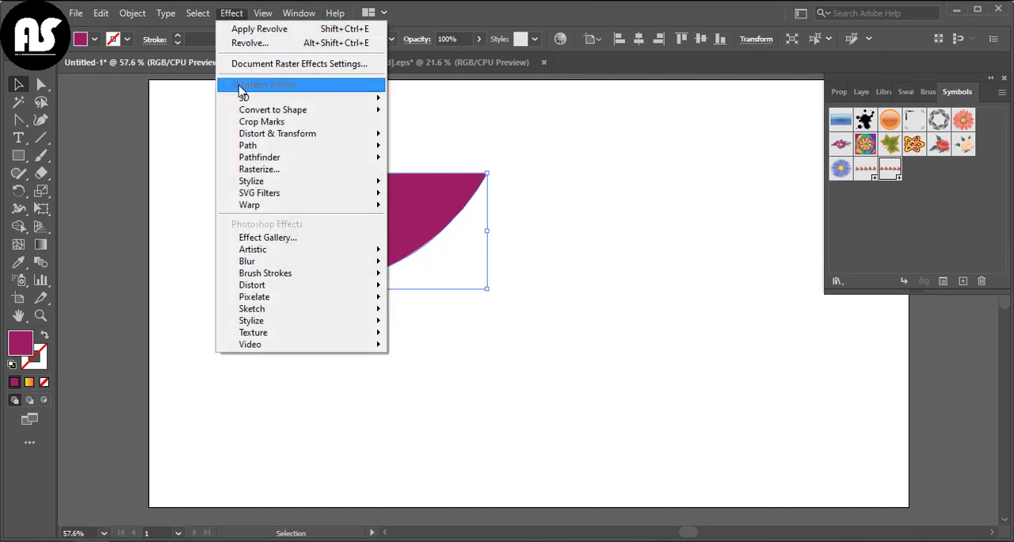
mouse_move(340, 100)
click(443, 119)
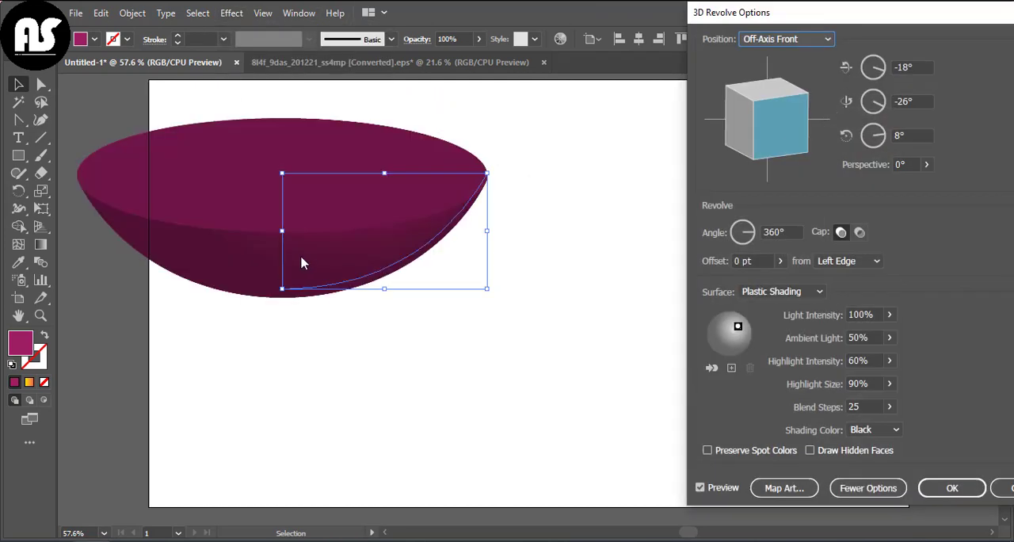
drag(737, 330, 730, 341)
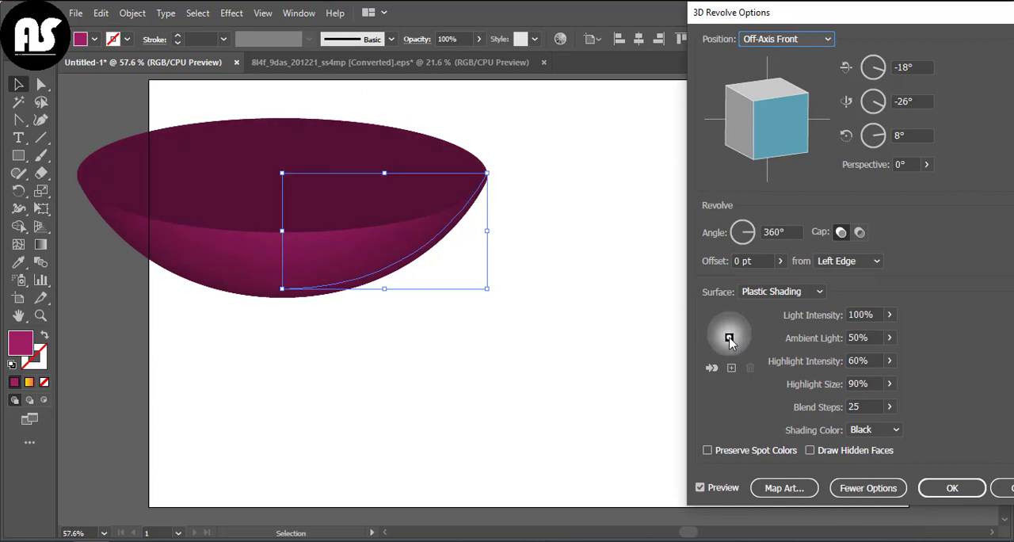
- Map the "bowl" symbol as artwork onto surface 1 of 2 of the revolved shape
click(770, 487)
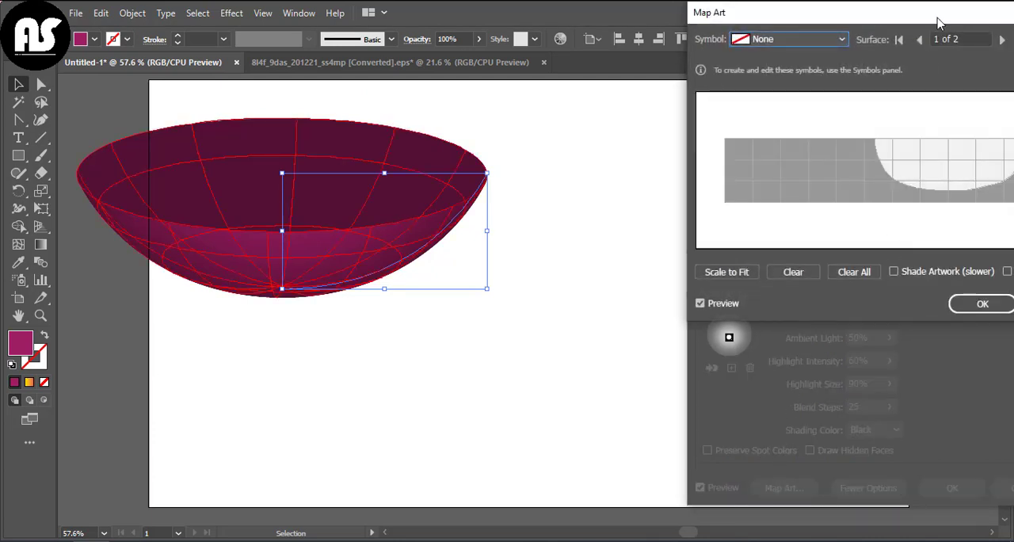
click(725, 2)
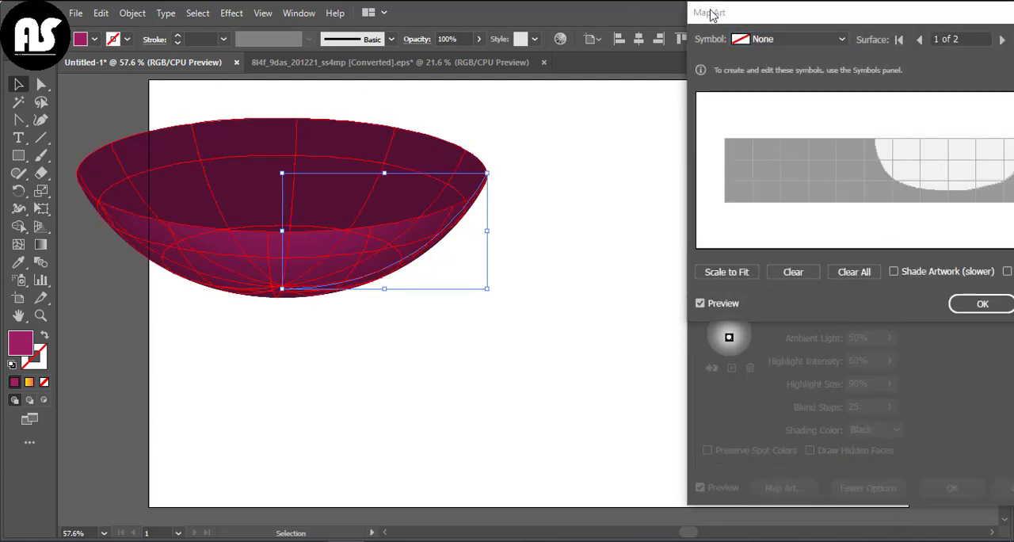
click(766, 76)
click(843, 3)
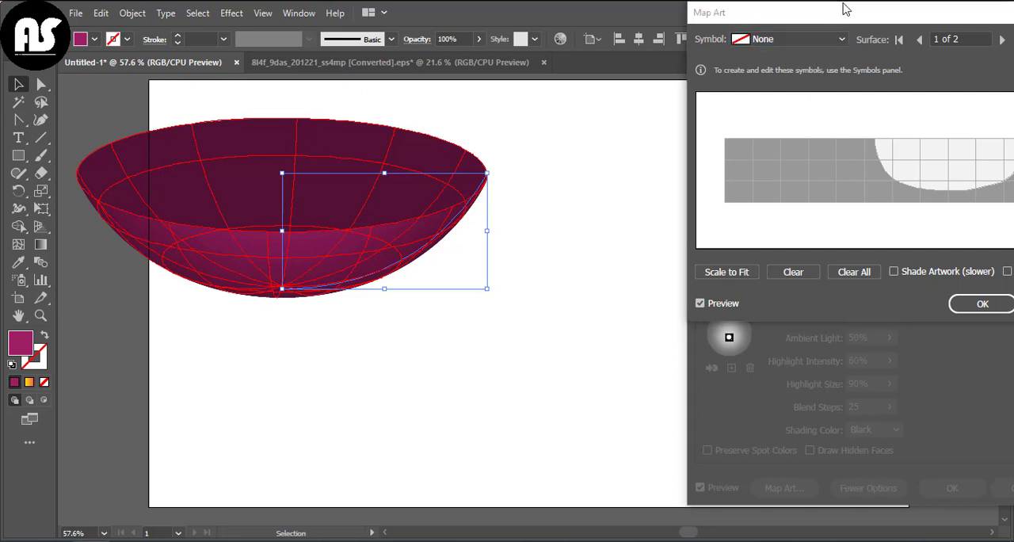
drag(788, 20, 667, 47)
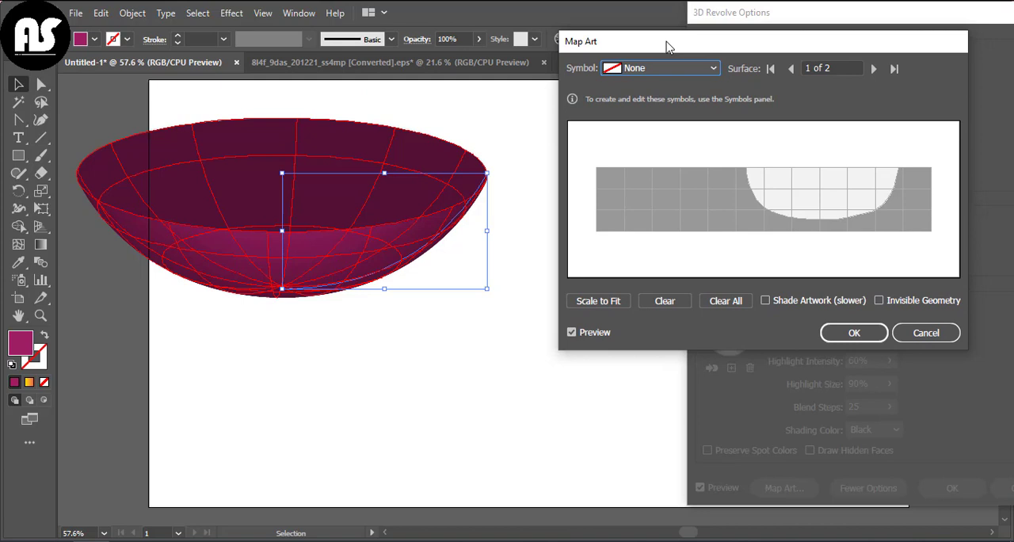
click(713, 68)
click(649, 328)
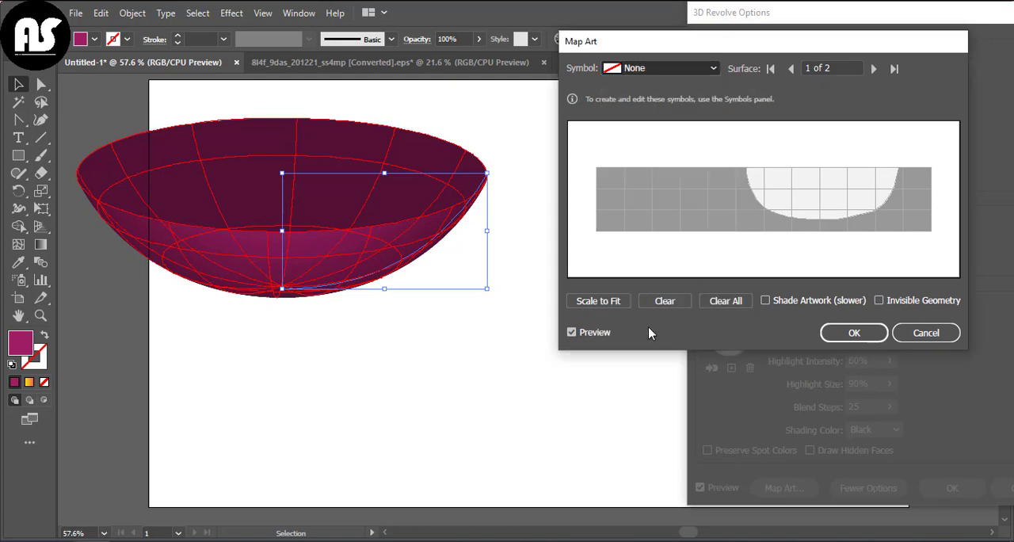
- Position and stretch the rose artwork across the light visible area of the surface, apply the revolve, and close the symbol library
drag(791, 200, 884, 217)
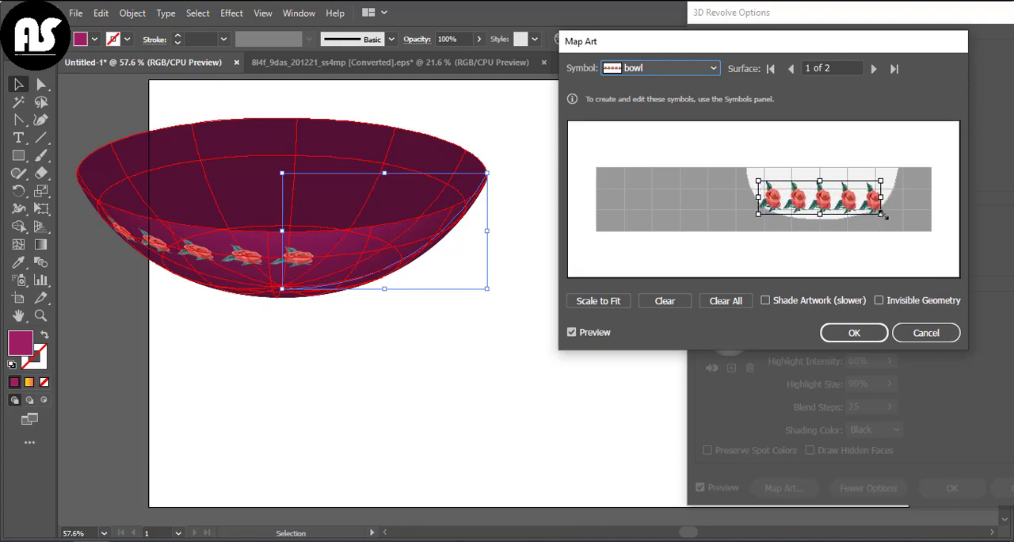
drag(757, 183, 748, 164)
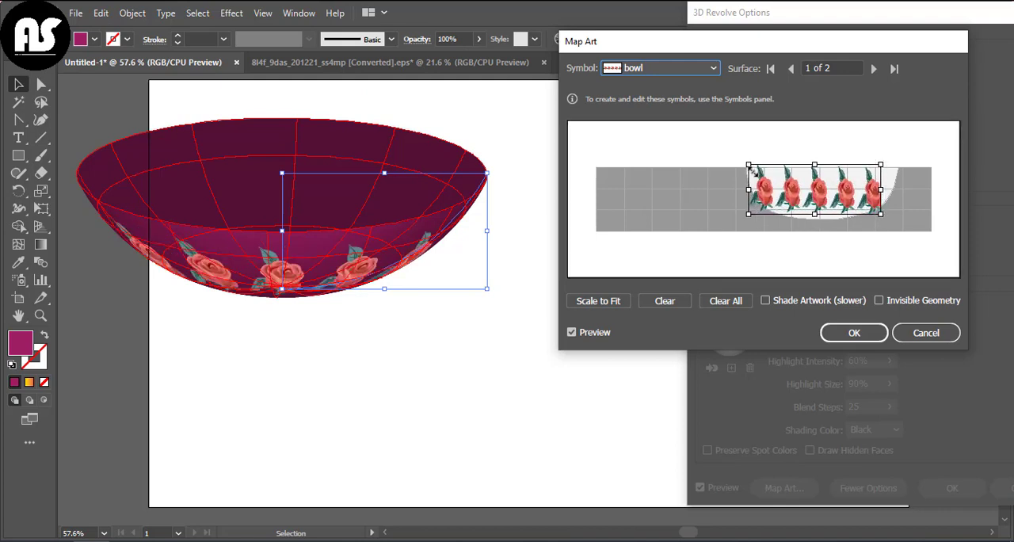
drag(884, 192, 888, 189)
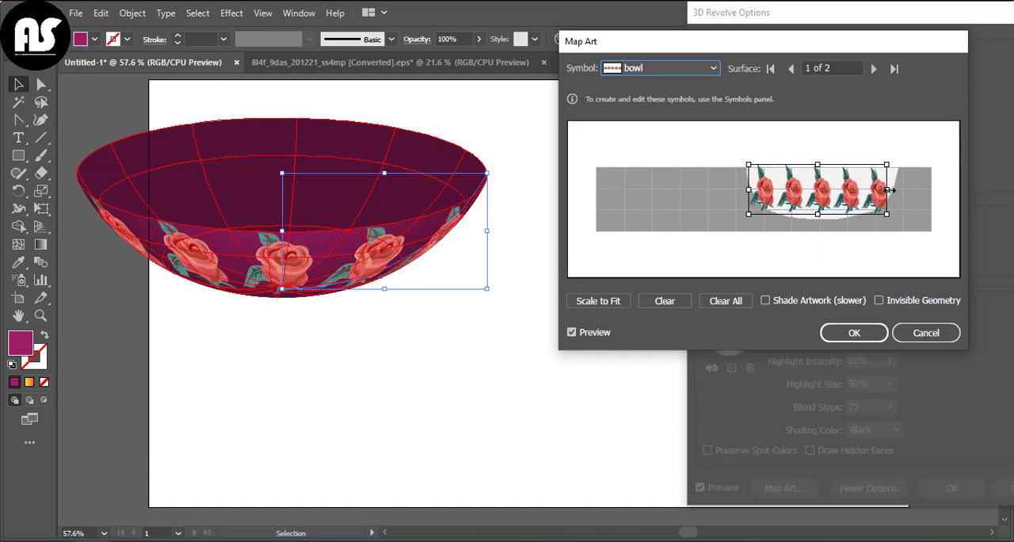
click(851, 332)
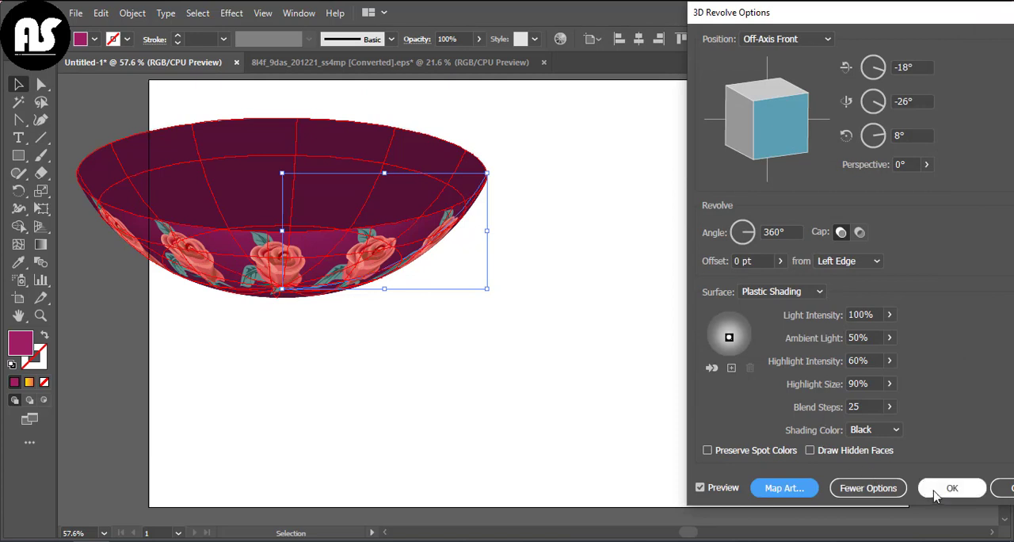
click(930, 491)
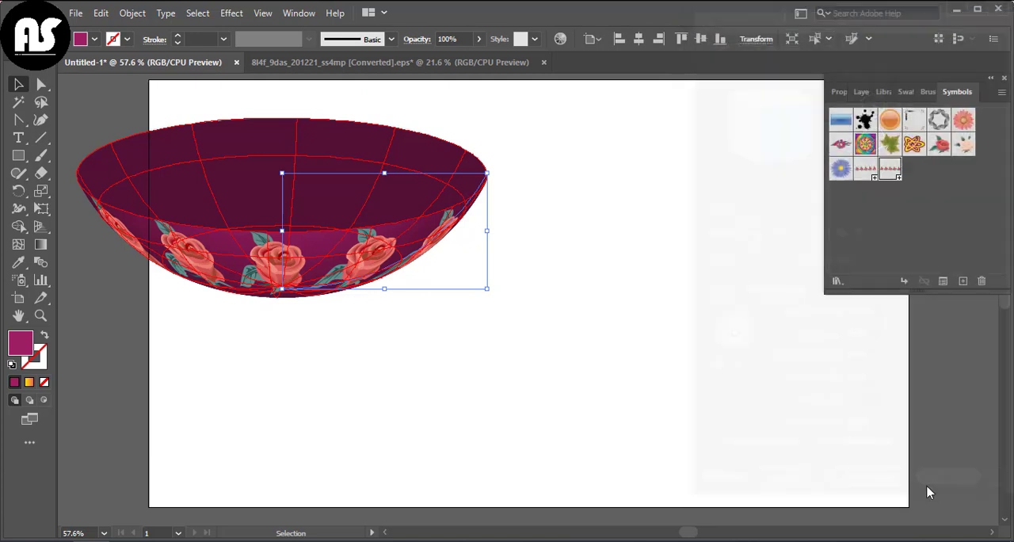
click(1005, 79)
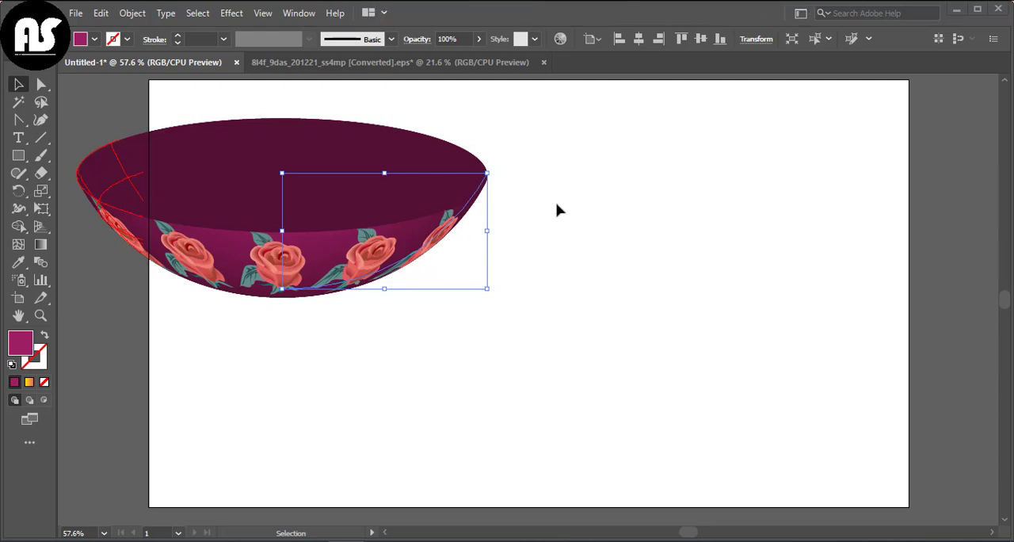
- Move the bowl fully onto the artboard, enlarge it slightly, and shift it a little lower
drag(391, 228, 551, 228)
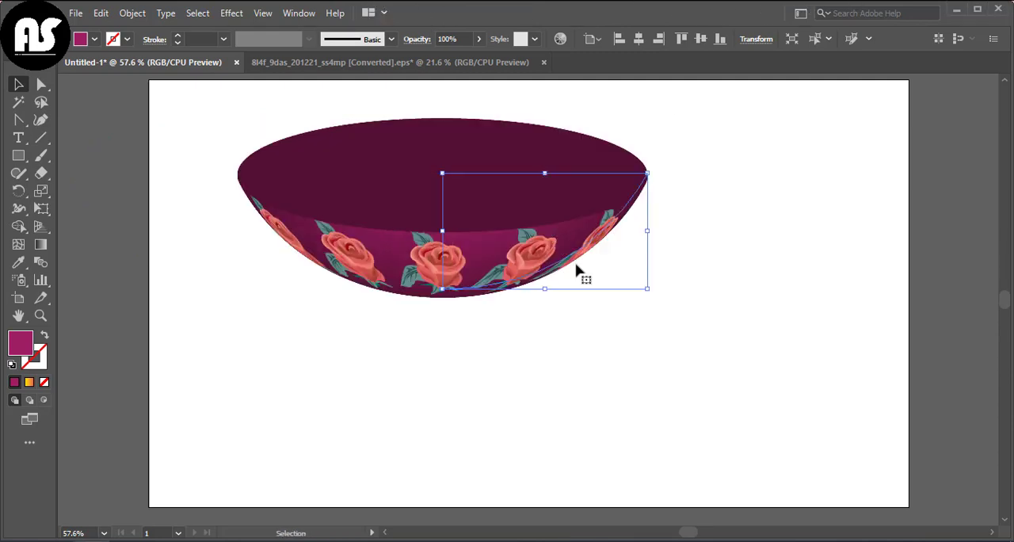
drag(649, 291, 650, 299)
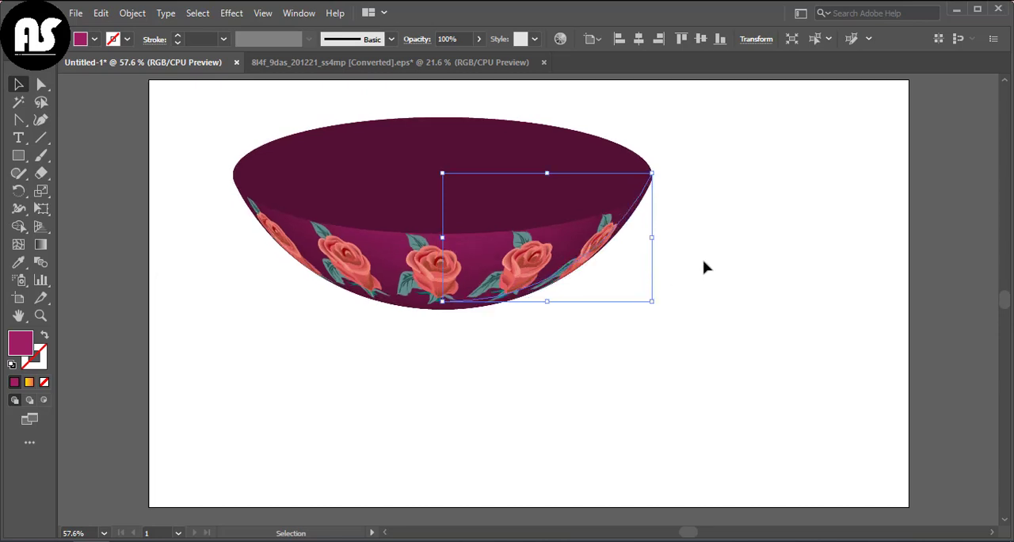
click(708, 265)
drag(475, 240, 471, 282)
click(733, 159)
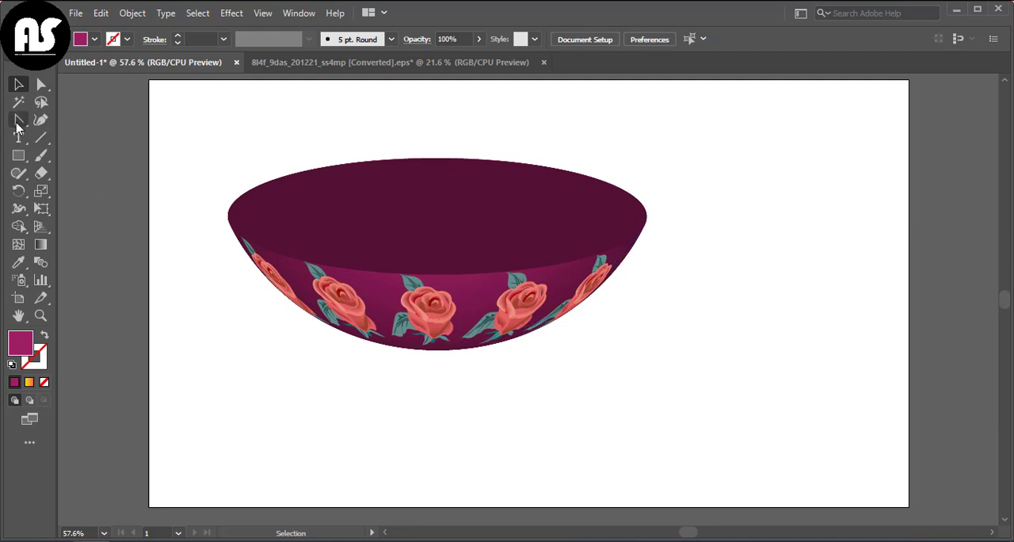
- Draw an ellipse with no fill and a 2 pt black stroke across the bowl's opening
drag(18, 158, 79, 186)
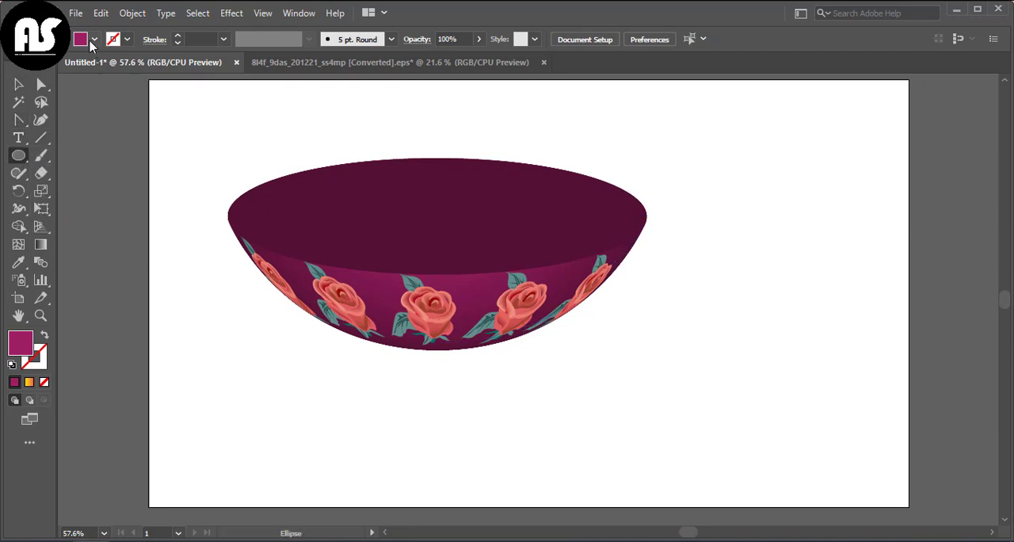
click(94, 38)
click(9, 64)
click(127, 39)
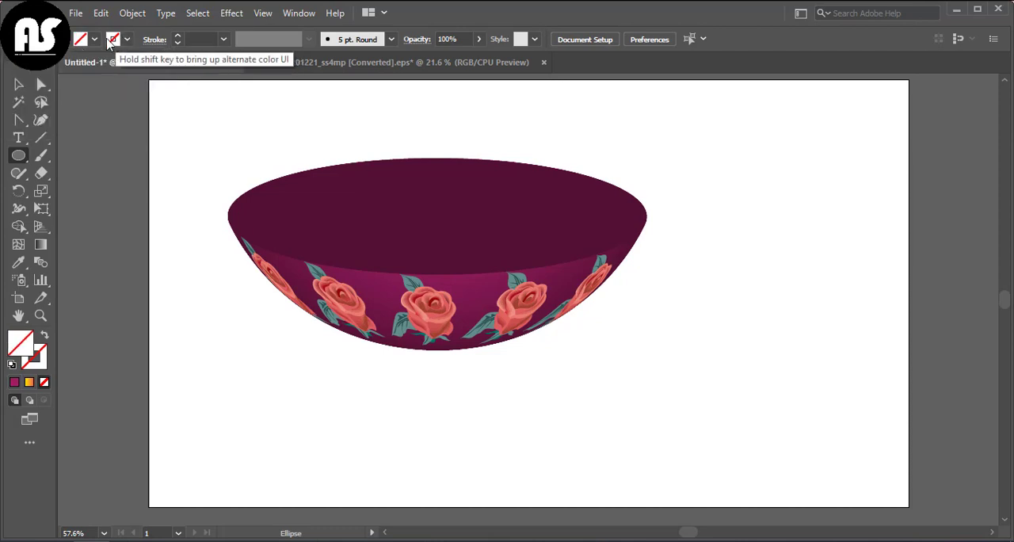
click(127, 39)
click(40, 64)
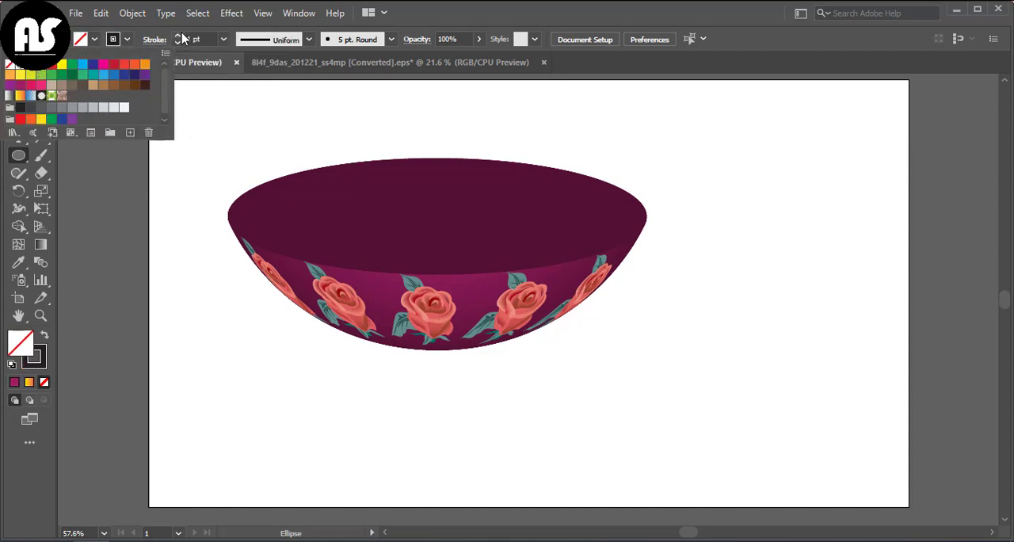
click(180, 35)
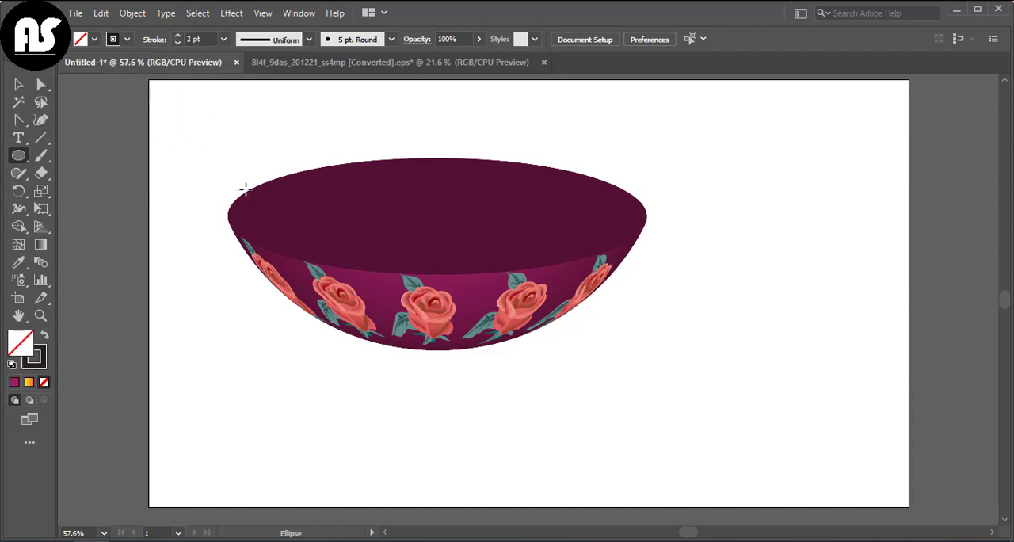
drag(246, 189, 630, 269)
- Stretch the ellipse on all four sides so its outline matches the bowl's rim
click(18, 84)
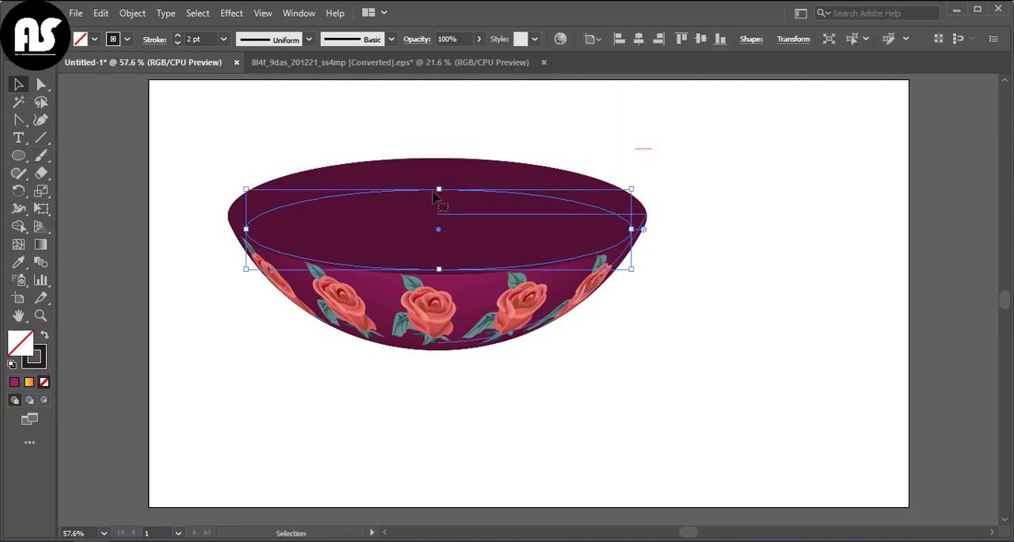
drag(437, 191, 430, 158)
drag(633, 214, 647, 213)
drag(447, 270, 447, 275)
drag(246, 216, 227, 210)
click(206, 300)
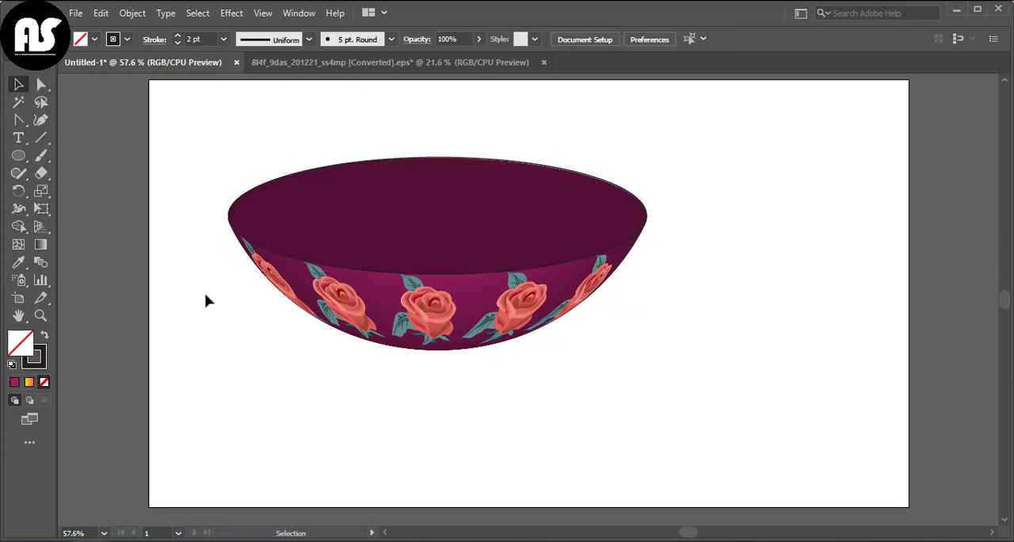
click(385, 278)
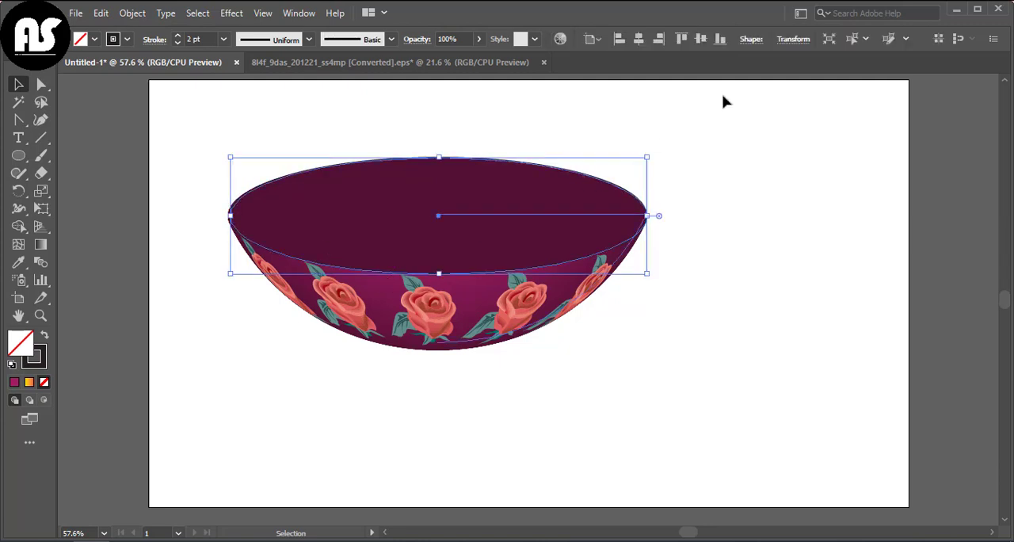
click(767, 205)
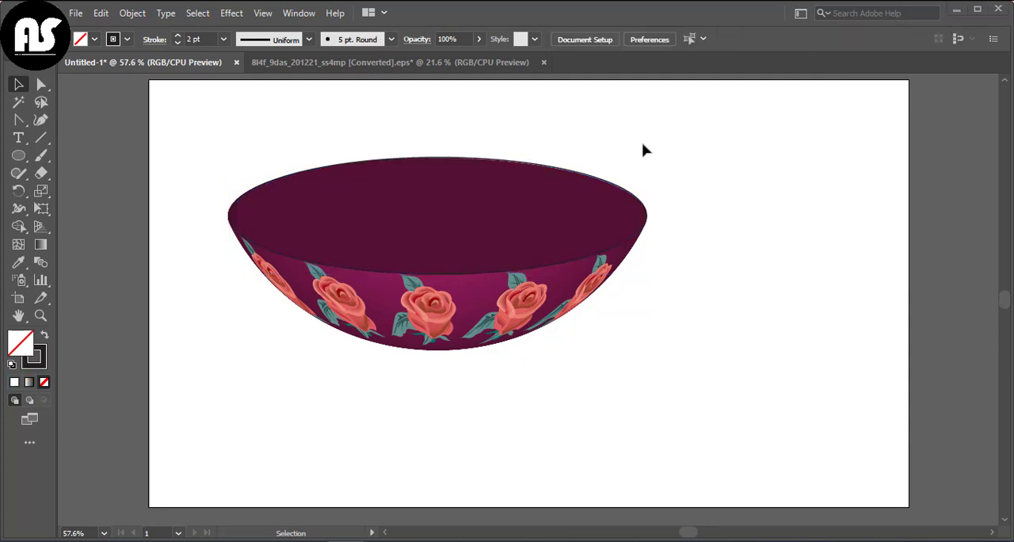
- Bring the fruit group from the converted EPS document into Untitled-1, scale it down, and place it over the bowl's opening
click(415, 62)
click(590, 284)
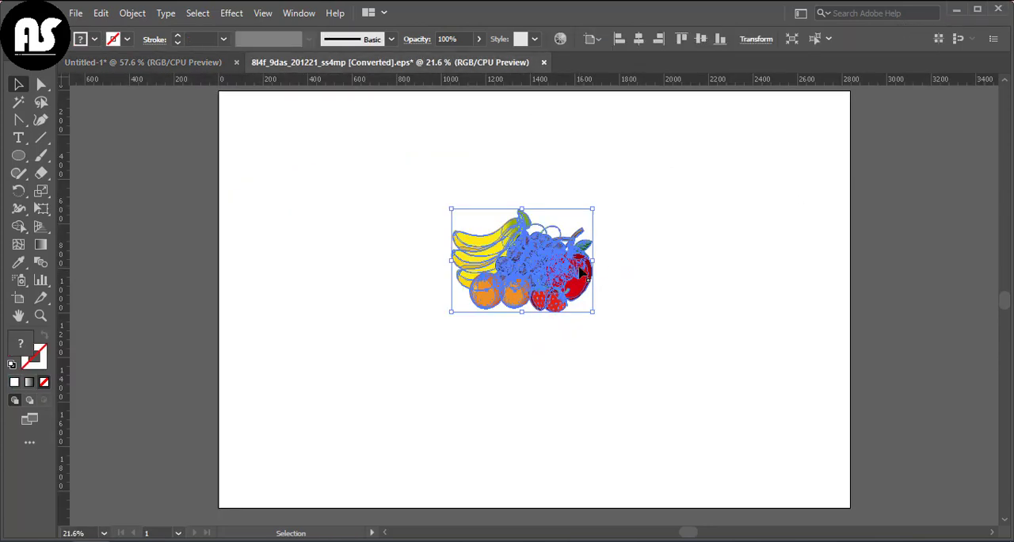
drag(582, 274, 484, 249)
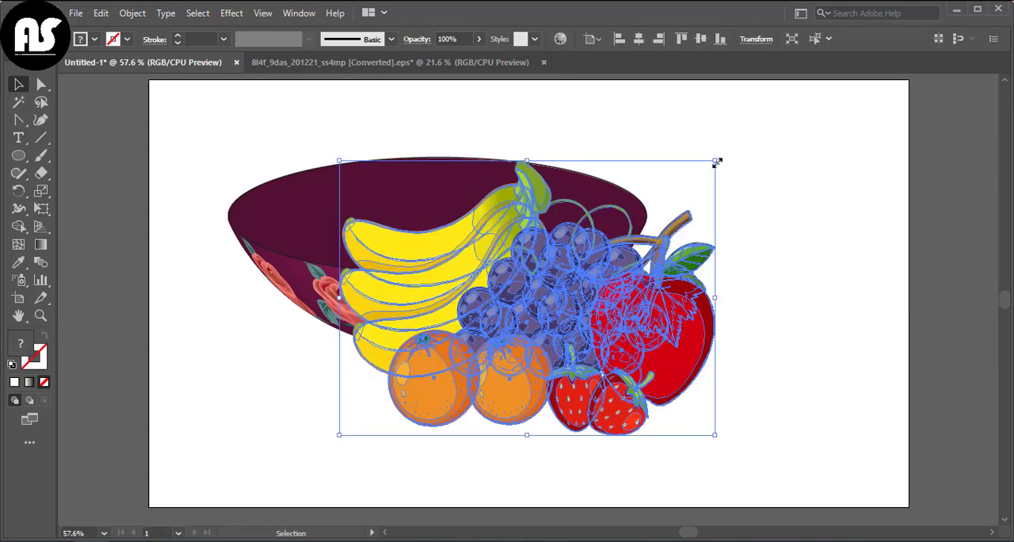
drag(717, 162, 572, 271)
drag(502, 354, 486, 211)
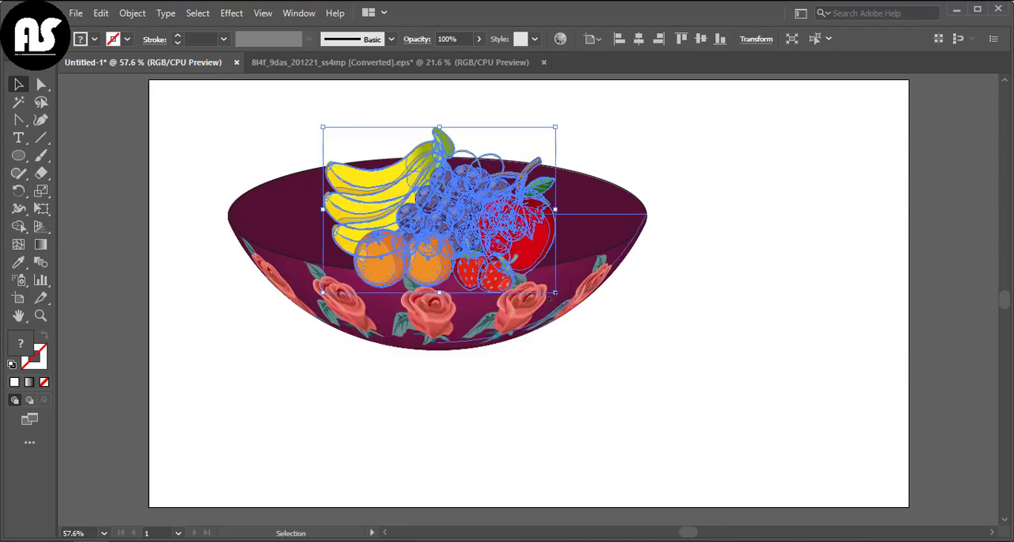
- Adjust the fruit group's height, width and tilt so it fits inside the bowl's opening
drag(439, 126, 440, 157)
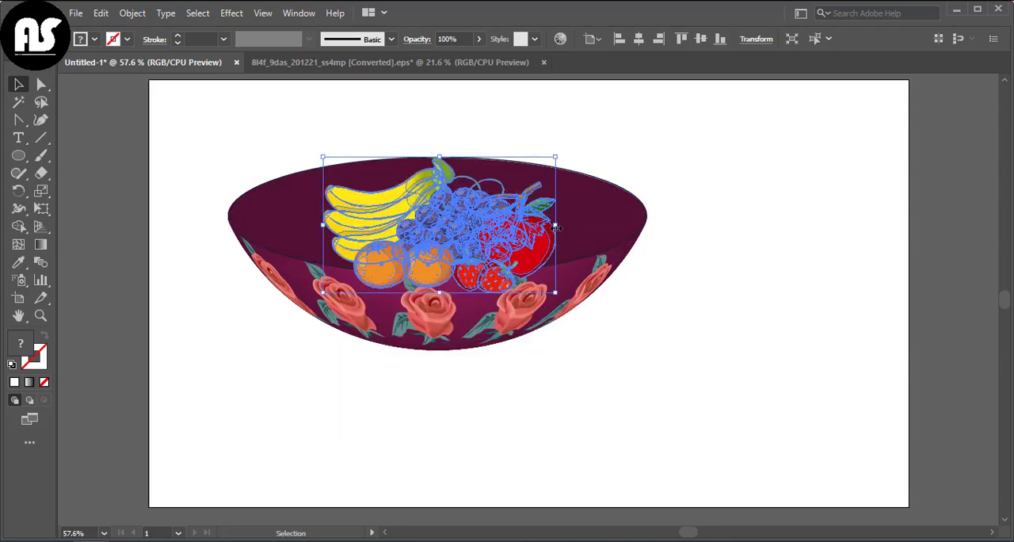
drag(556, 228, 577, 227)
drag(322, 226, 309, 225)
mouse_move(496, 244)
mouse_down()
mouse_move(581, 301)
mouse_move(606, 281)
mouse_move(515, 247)
mouse_up()
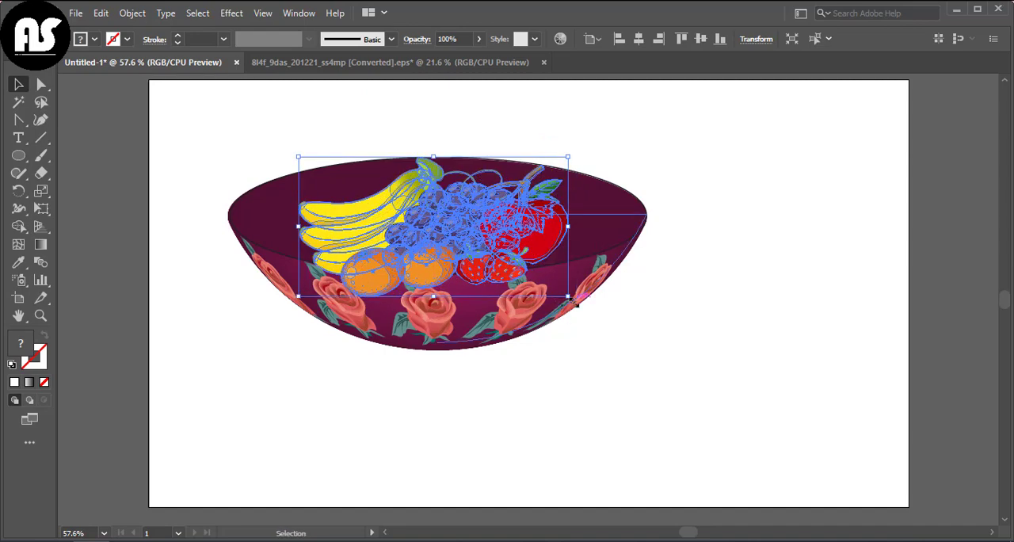
- Bring the rim ellipse to the front, above the fruit group
click(626, 258)
right_click(623, 251)
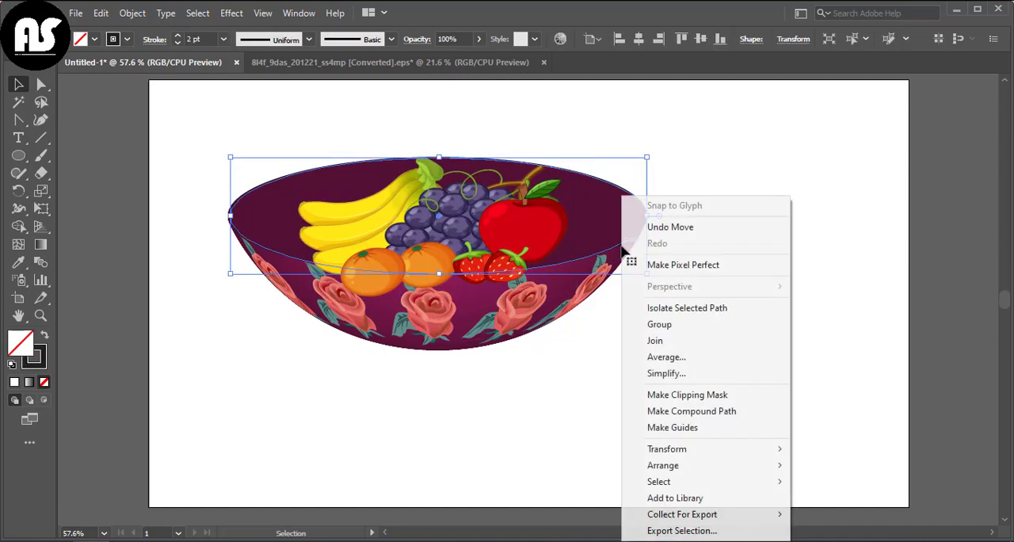
mouse_move(680, 467)
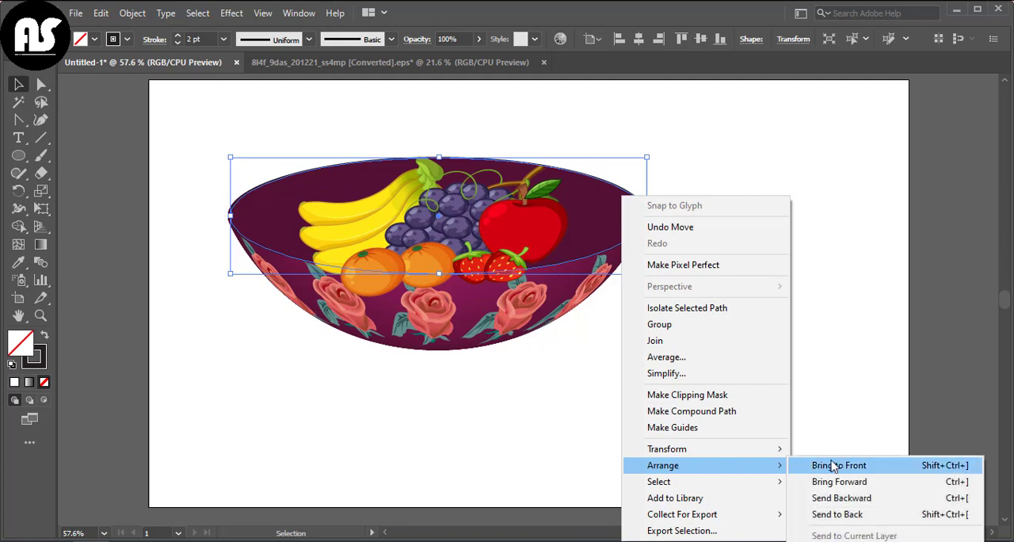
click(832, 468)
click(779, 351)
click(612, 252)
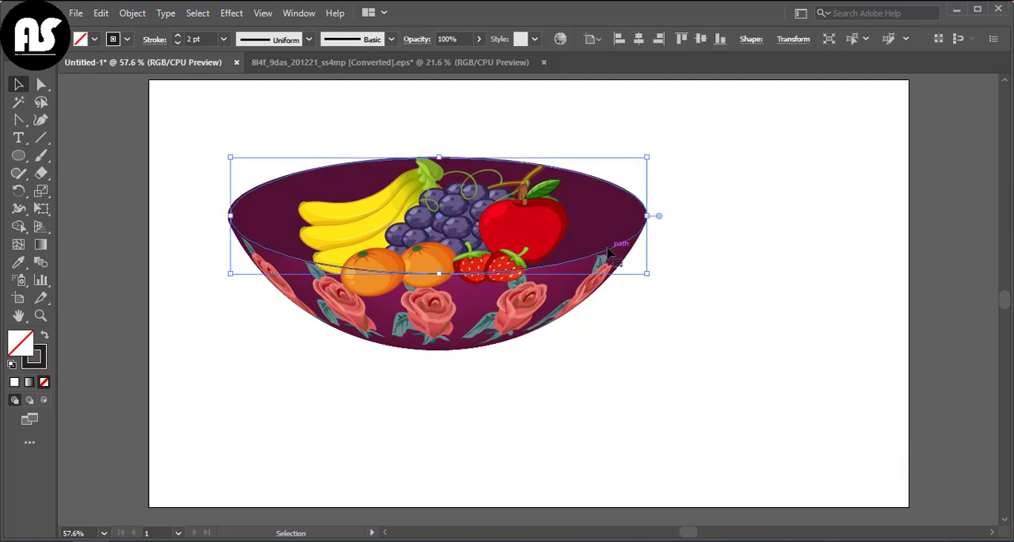
- Select the fruit group together with the rim ellipse and make a clipping mask
click(522, 237)
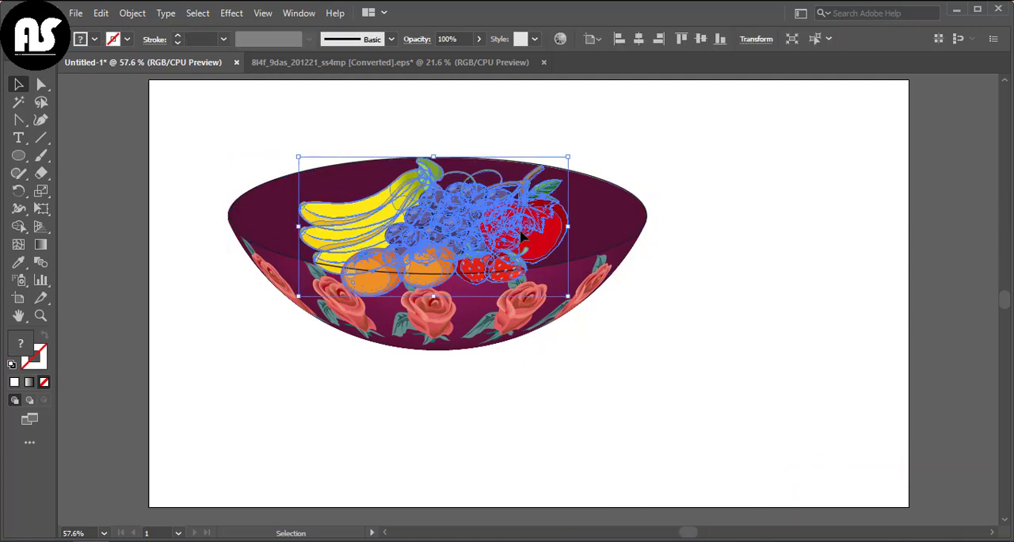
right_click(525, 231)
click(686, 214)
click(564, 254)
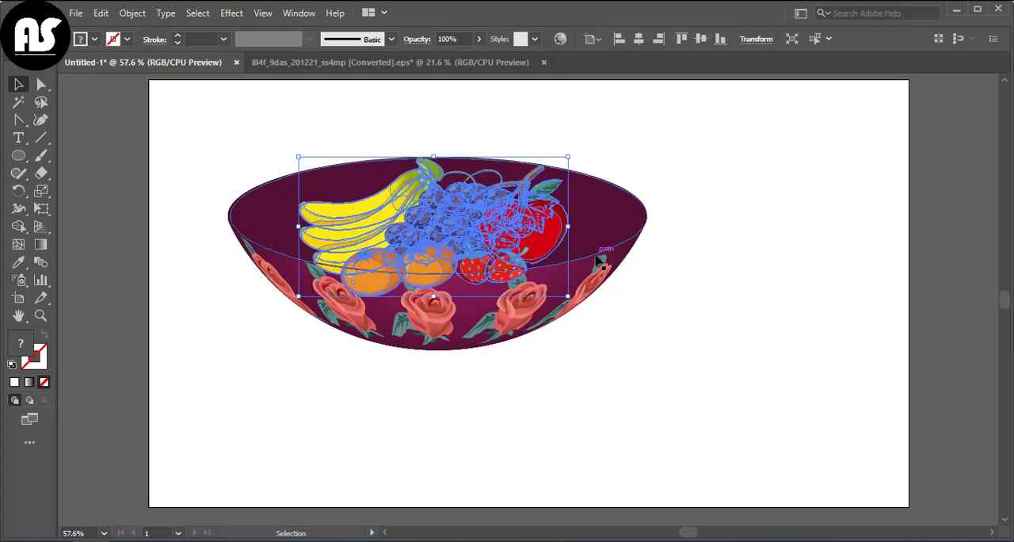
shift+click(598, 257)
right_click(596, 256)
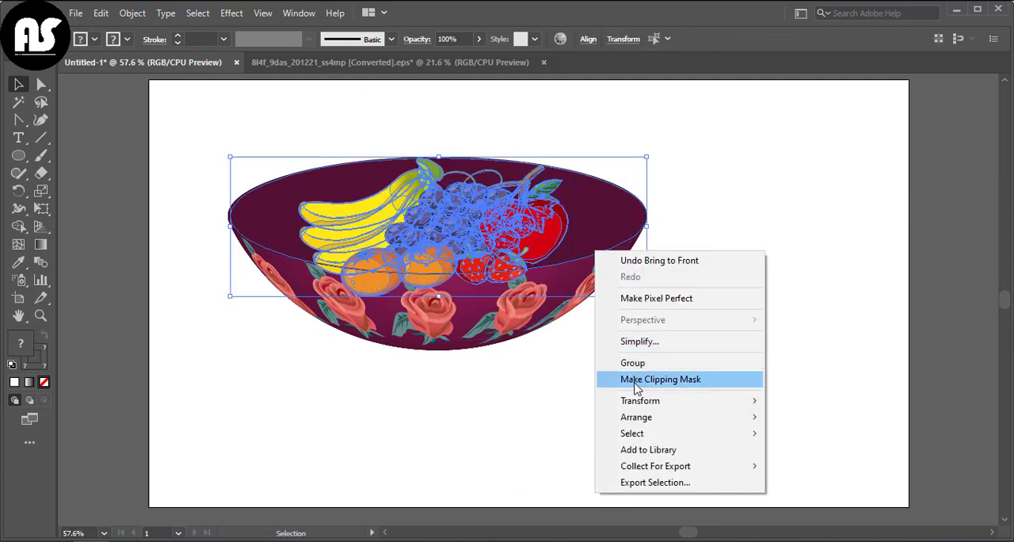
click(638, 381)
click(730, 287)
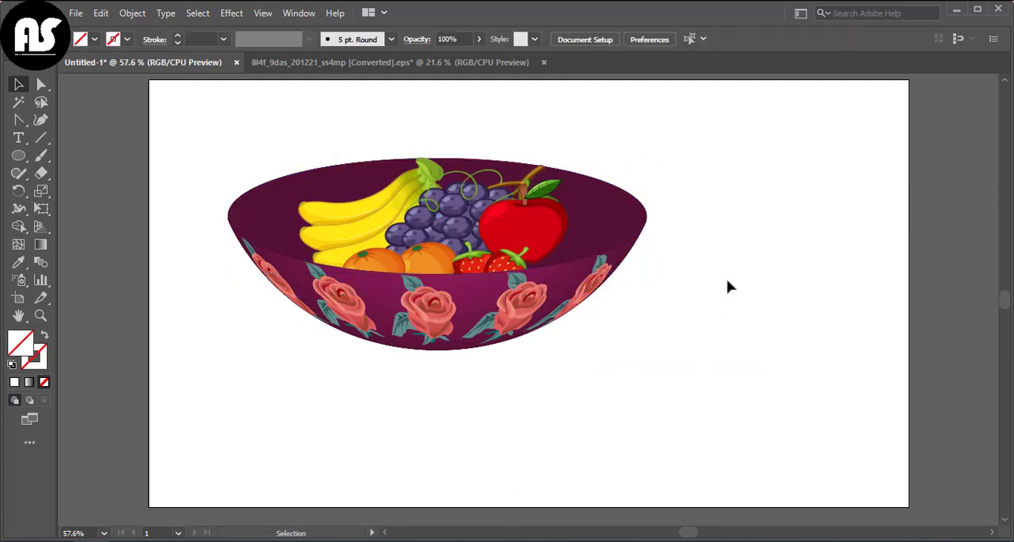
- Try to move the bowl slightly upward on its own, separately from the clipped fruit
click(632, 224)
drag(542, 213, 545, 194)
key(a)
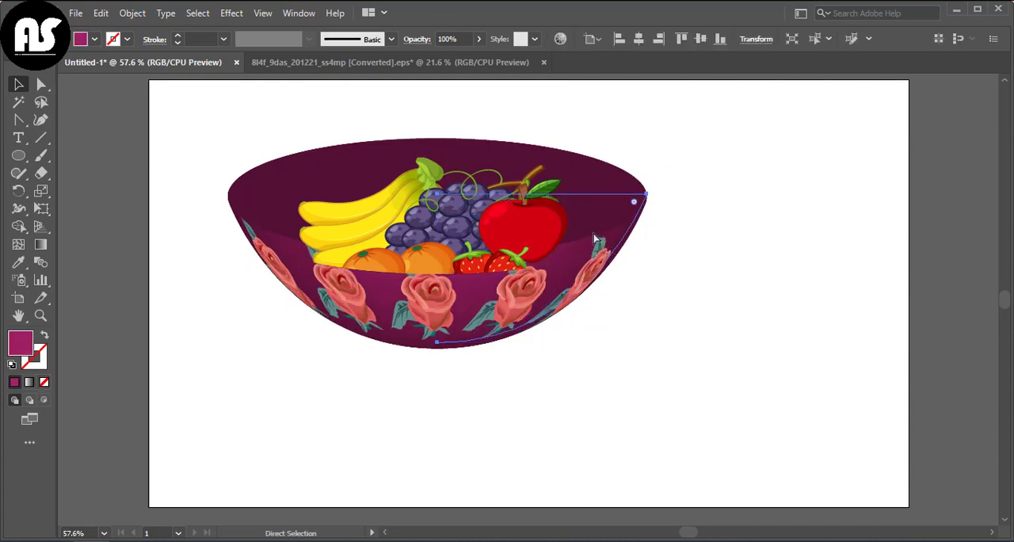
key(ctrl+z)
click(691, 240)
- Group the bowl with the clipped fruit and stretch the group slightly taller from its upper edge
drag(275, 149, 572, 379)
right_click(573, 384)
click(625, 262)
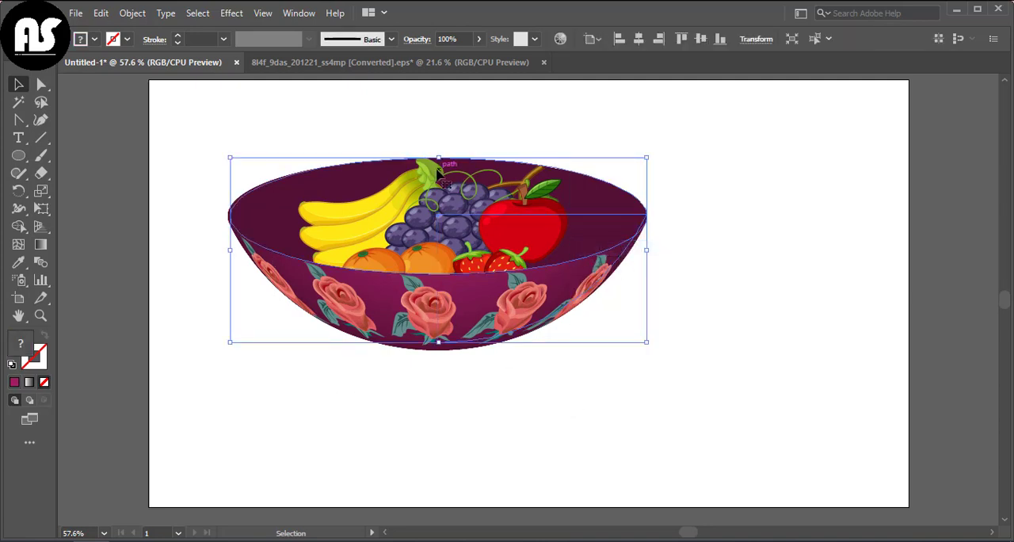
drag(438, 157, 438, 137)
click(749, 285)
- Move the grouped fruit bowl to the centre of the artboard and deselect it
drag(498, 315, 577, 354)
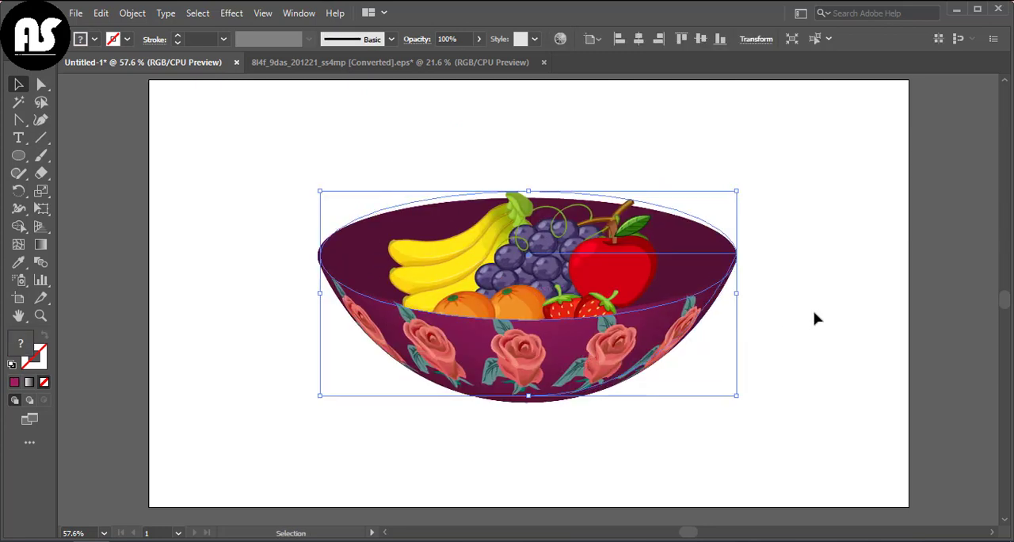
scroll(812, 313, up, 1)
click(810, 305)
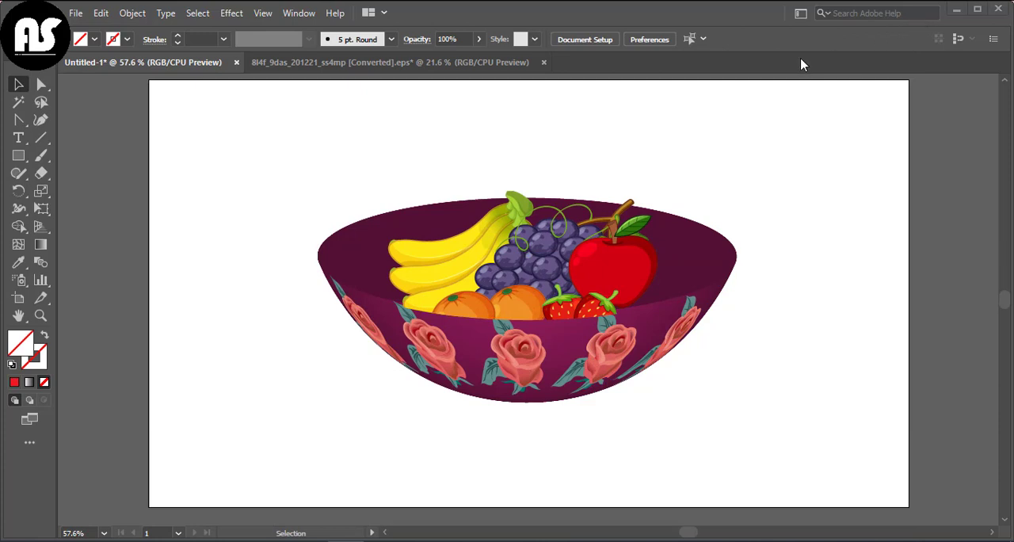
- Draw a rectangle covering the whole artboard and fill it with the red swatch
click(17, 157)
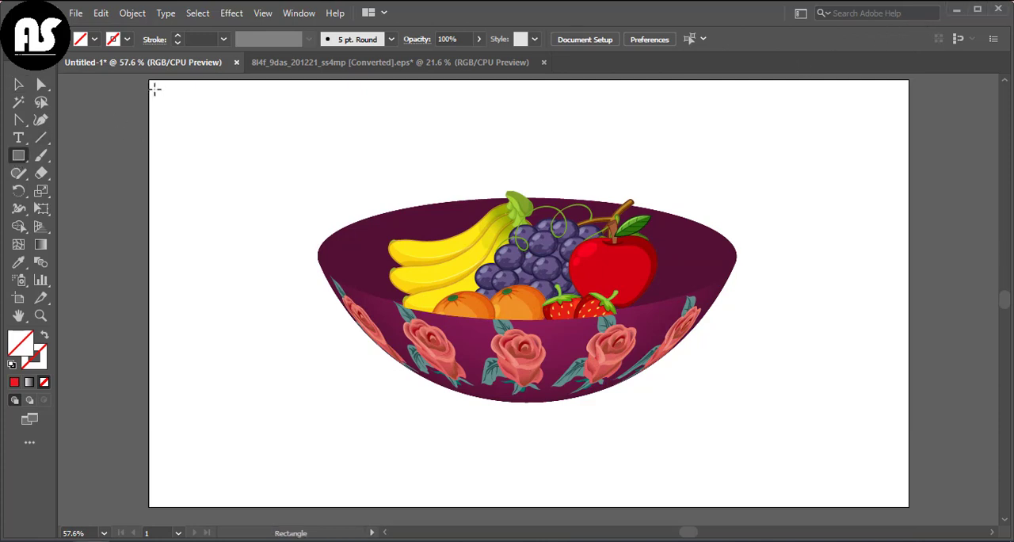
drag(148, 77, 908, 508)
drag(908, 507, 908, 507)
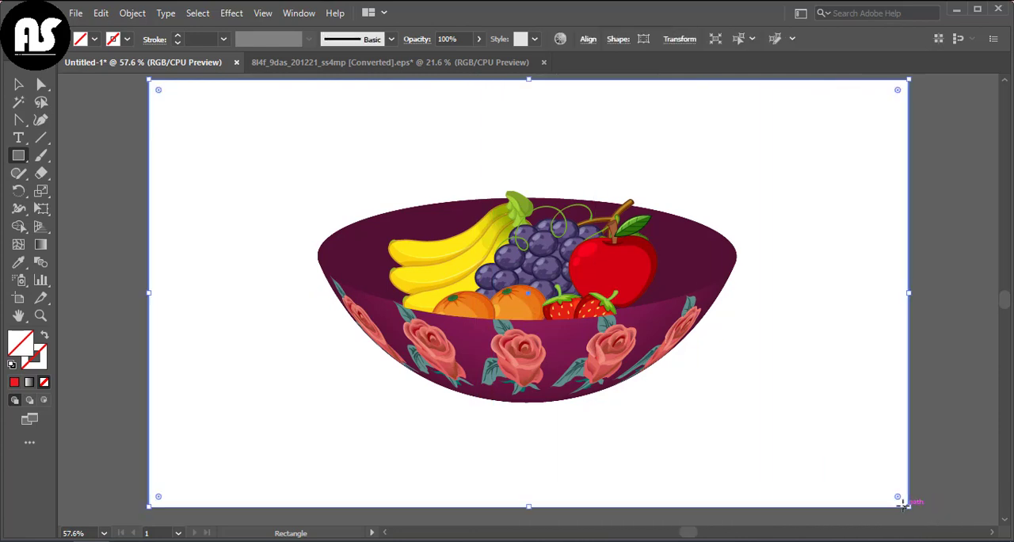
click(92, 37)
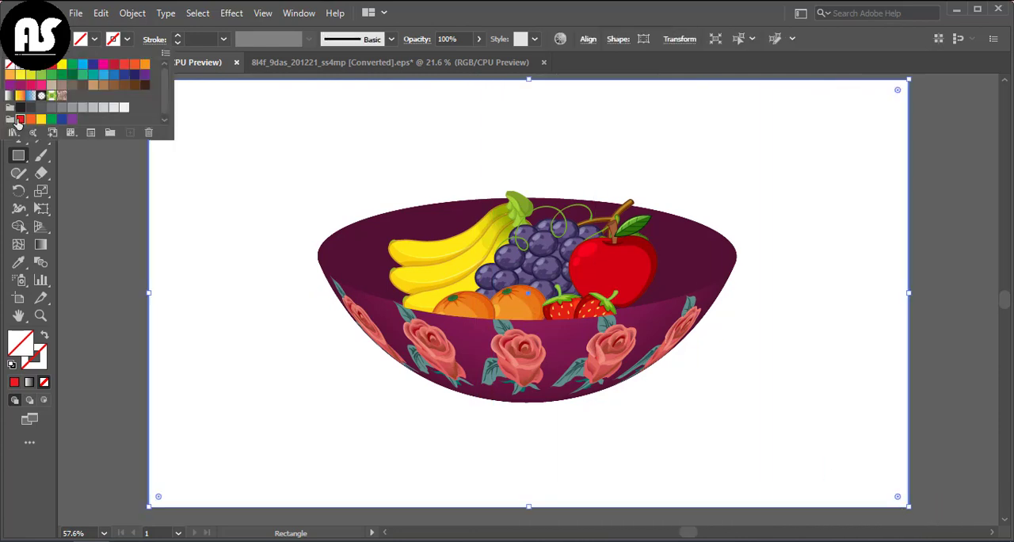
click(16, 121)
- Send the red rectangle to the back as the background and select the fruit bowl
click(237, 224)
right_click(238, 225)
mouse_move(301, 469)
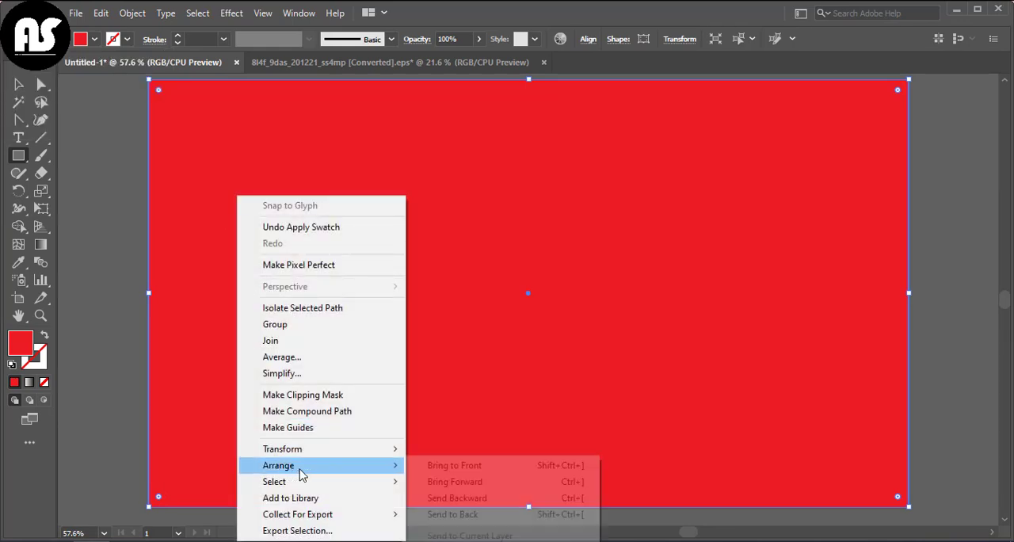
click(453, 516)
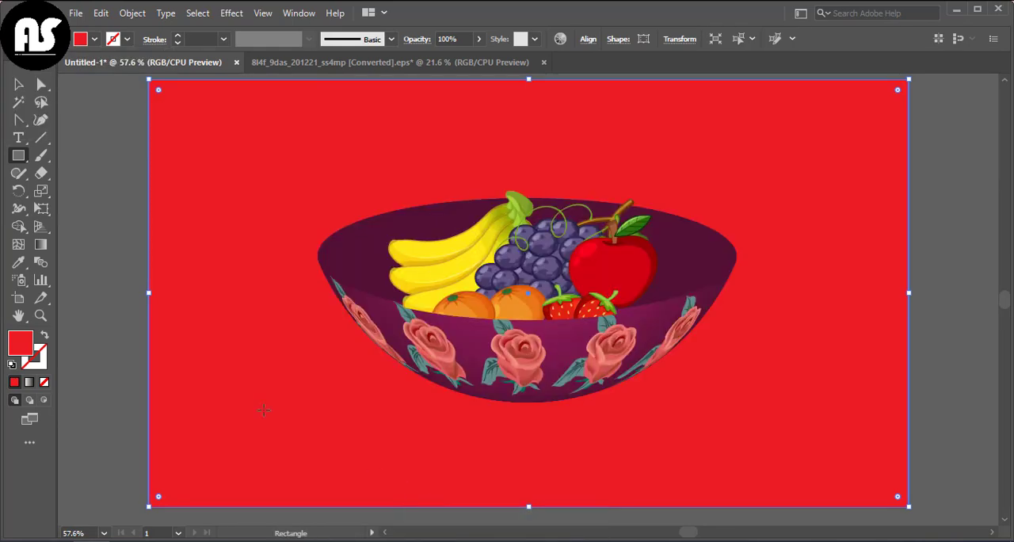
click(546, 392)
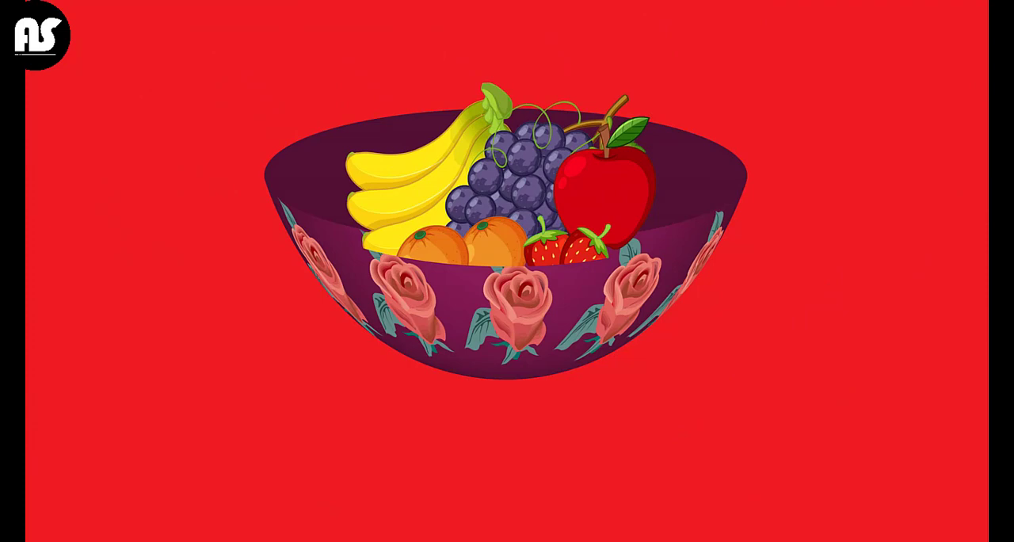